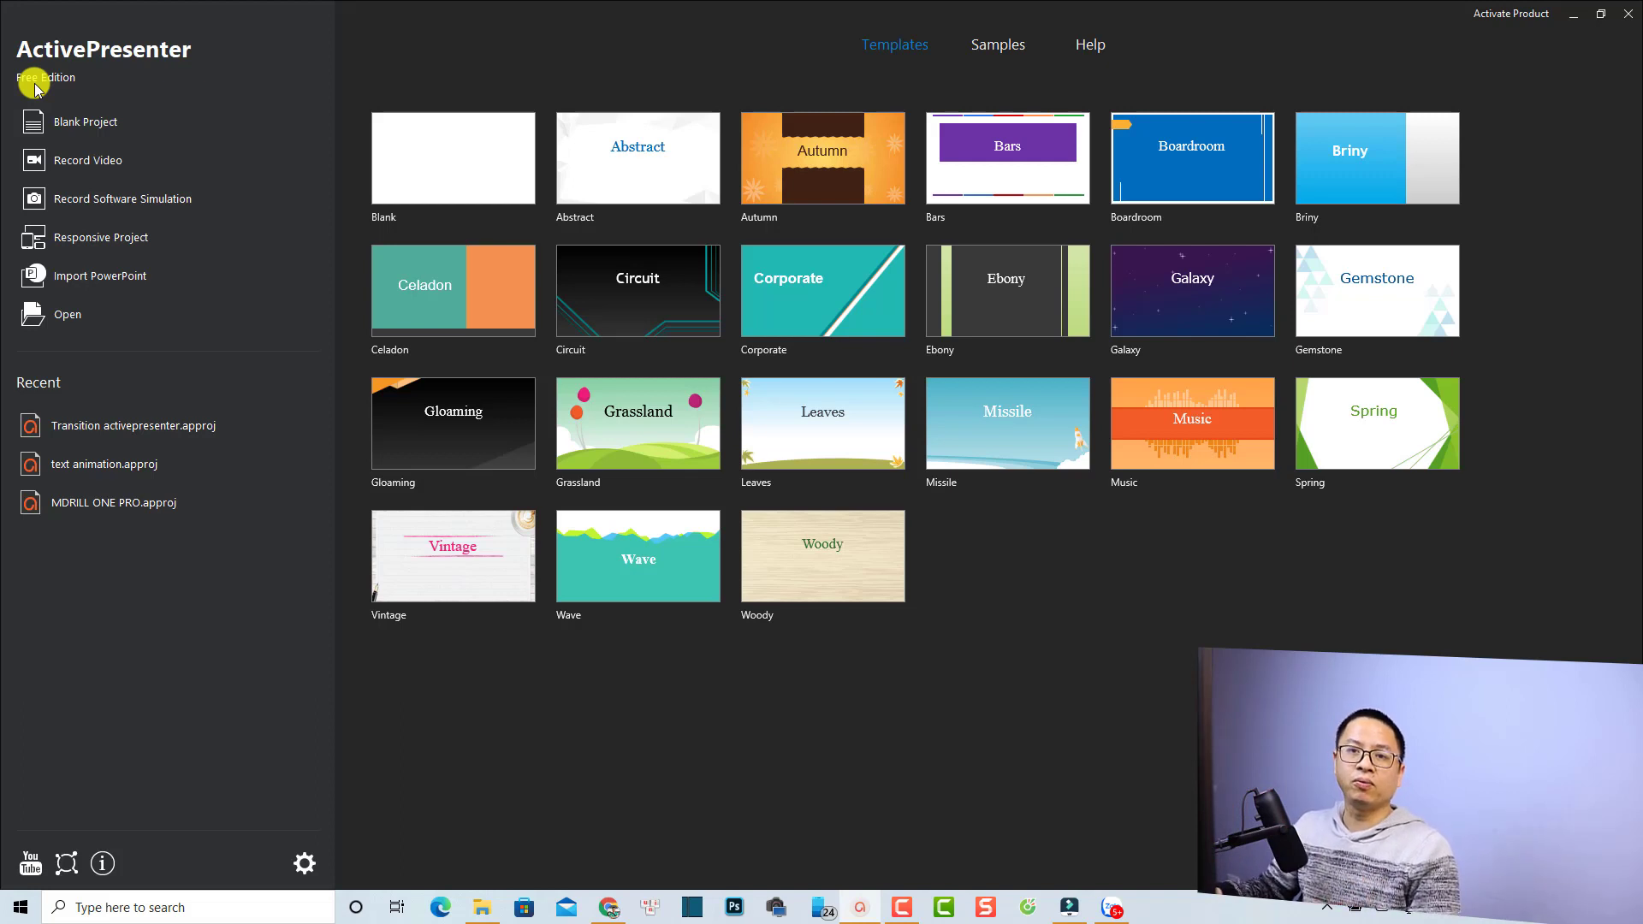
# - Start a new blank project and delete the slide's title and subtitle placeholders
pyautogui.click(83, 133)
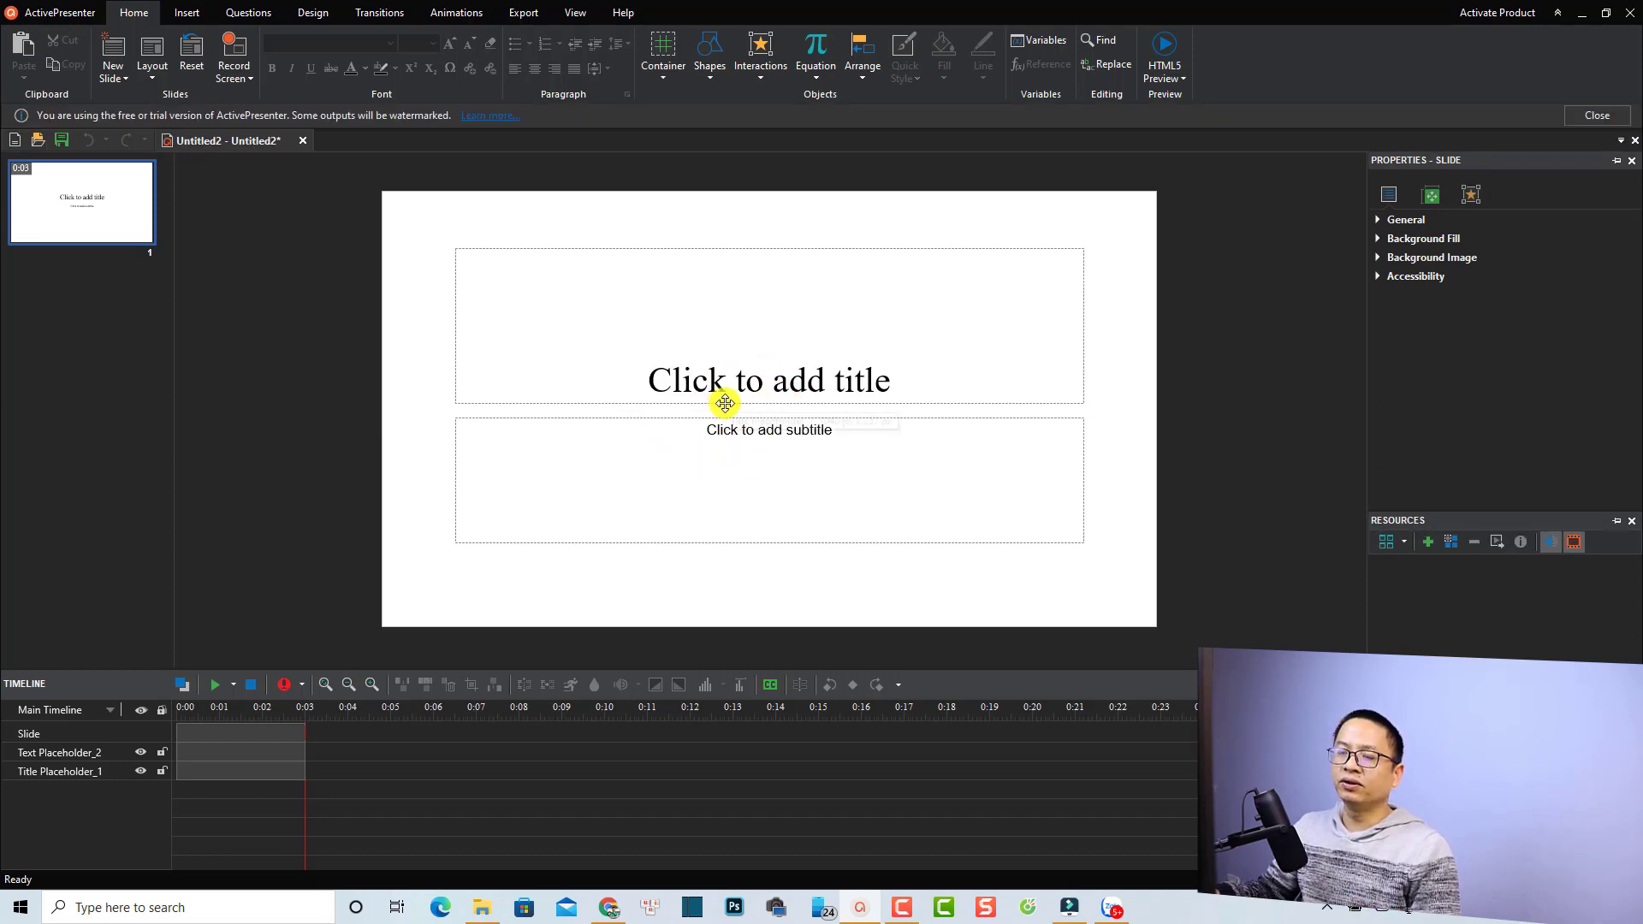
pyautogui.moveTo(365, 807); pyautogui.dragTo(222, 754)
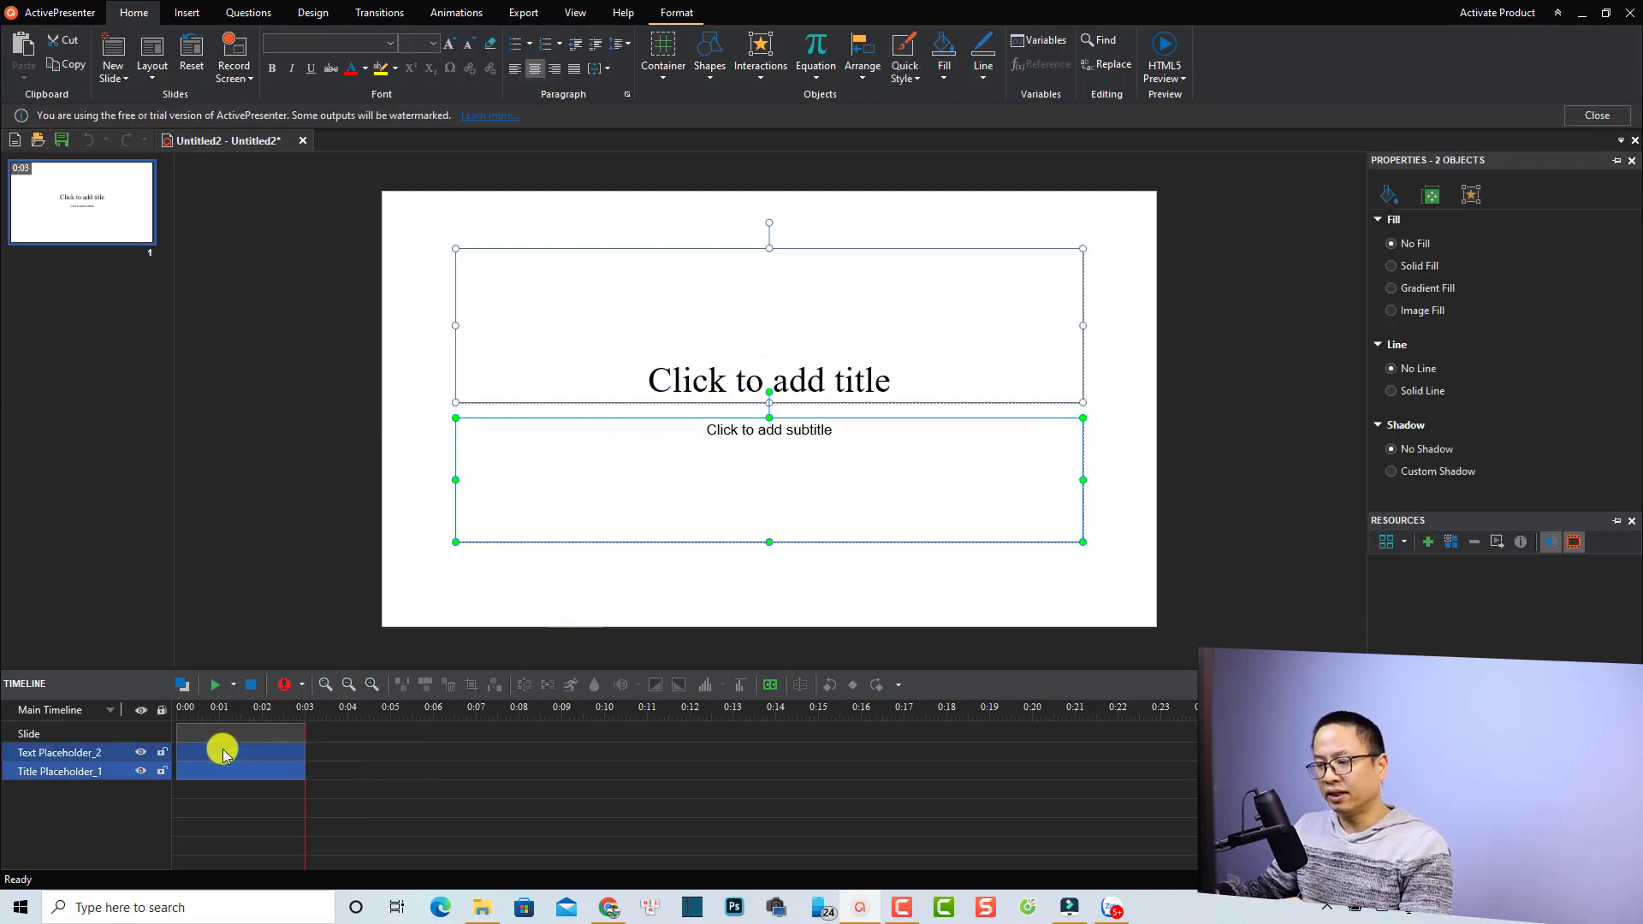
pyautogui.press('Delete')
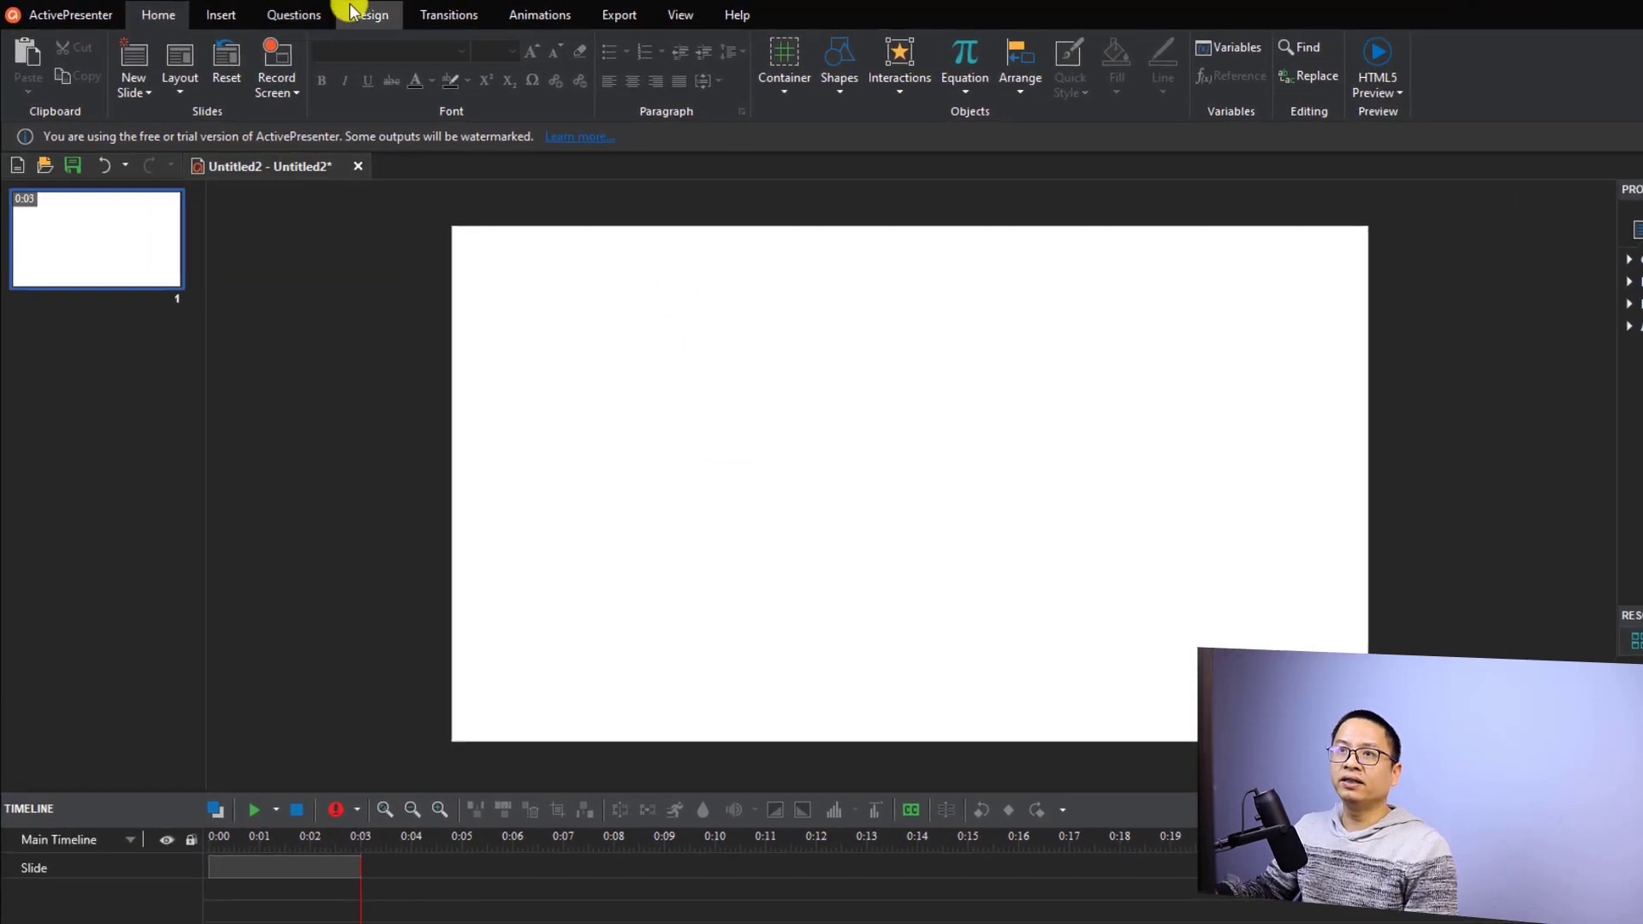
# - Apply the black Style 4 background and stretch the slide to about 11 seconds
pyautogui.click(355, 16)
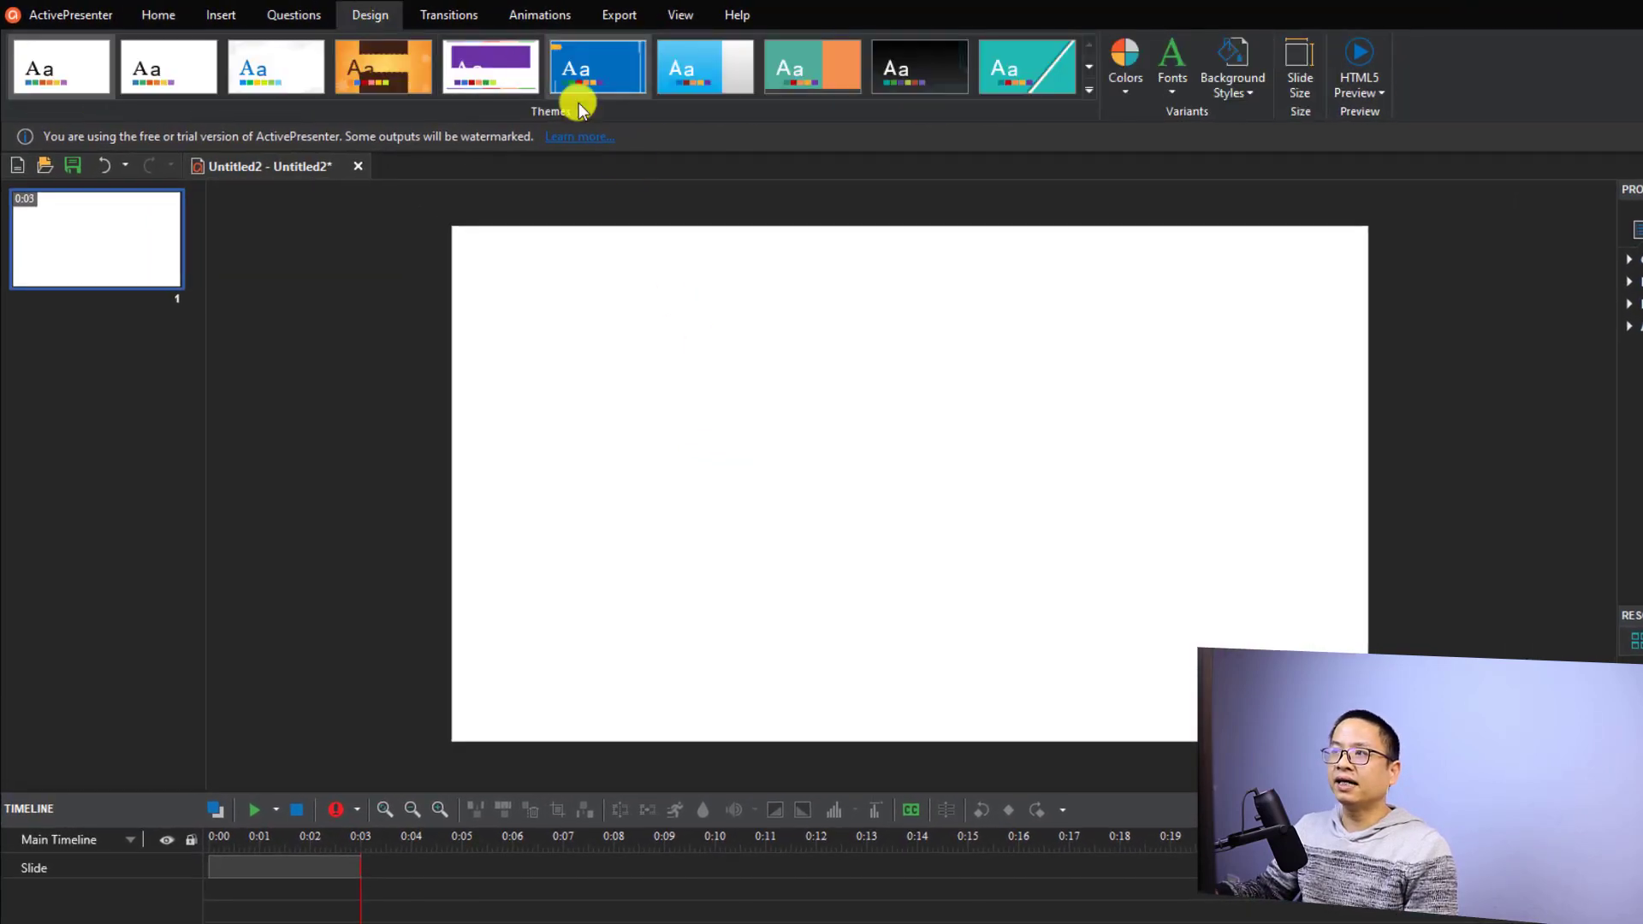
pyautogui.click(1235, 81)
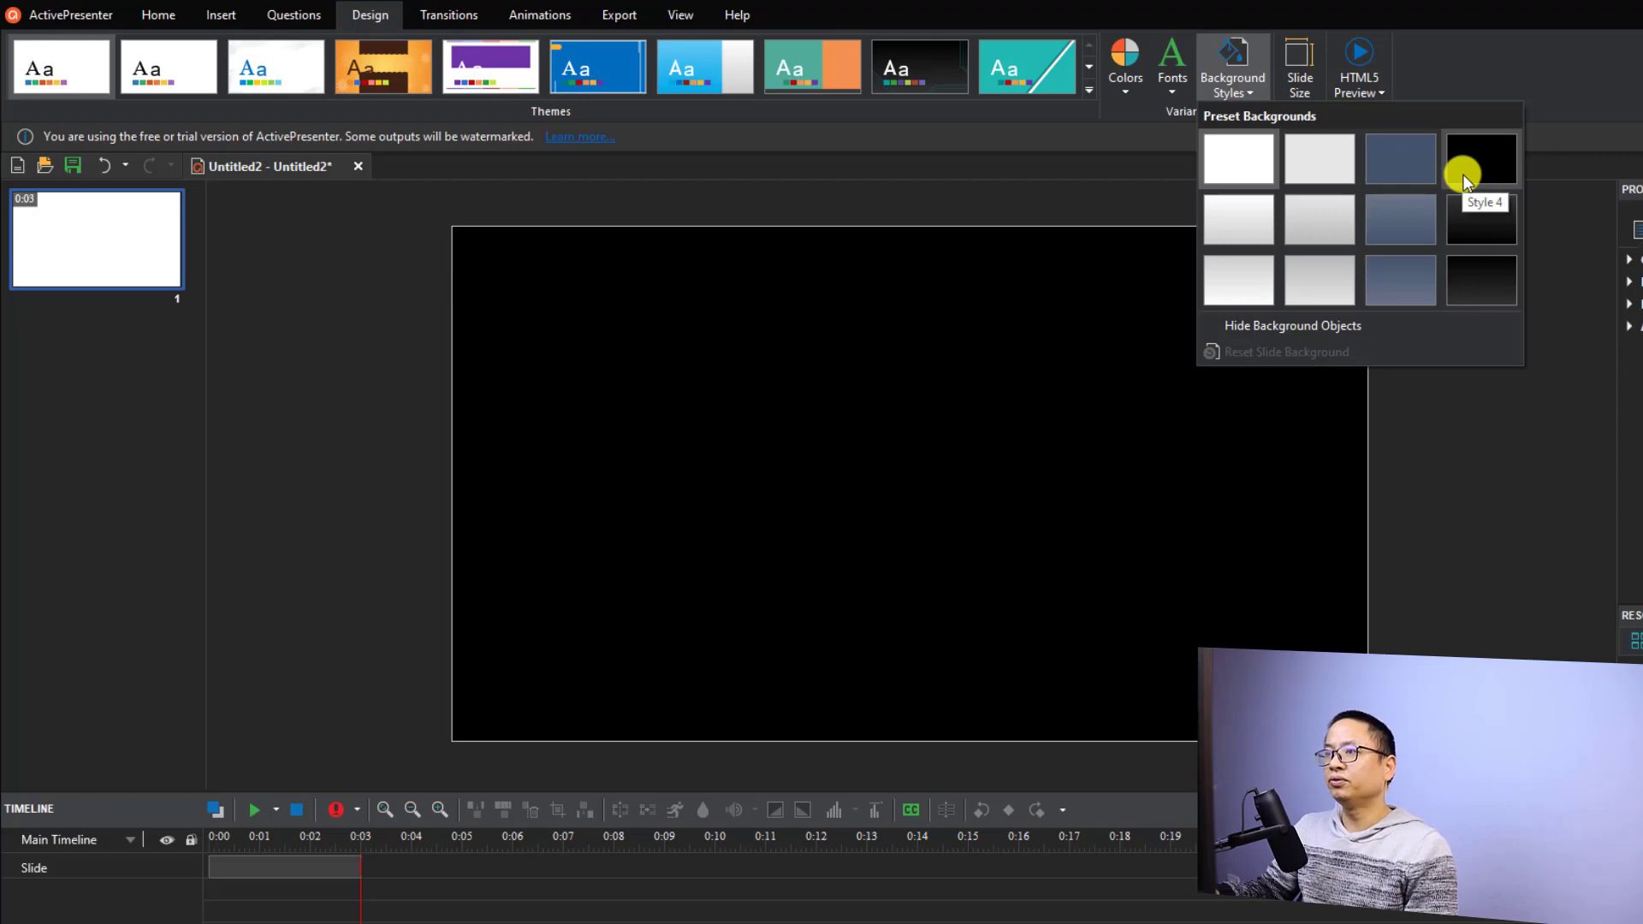
pyautogui.click(1455, 174)
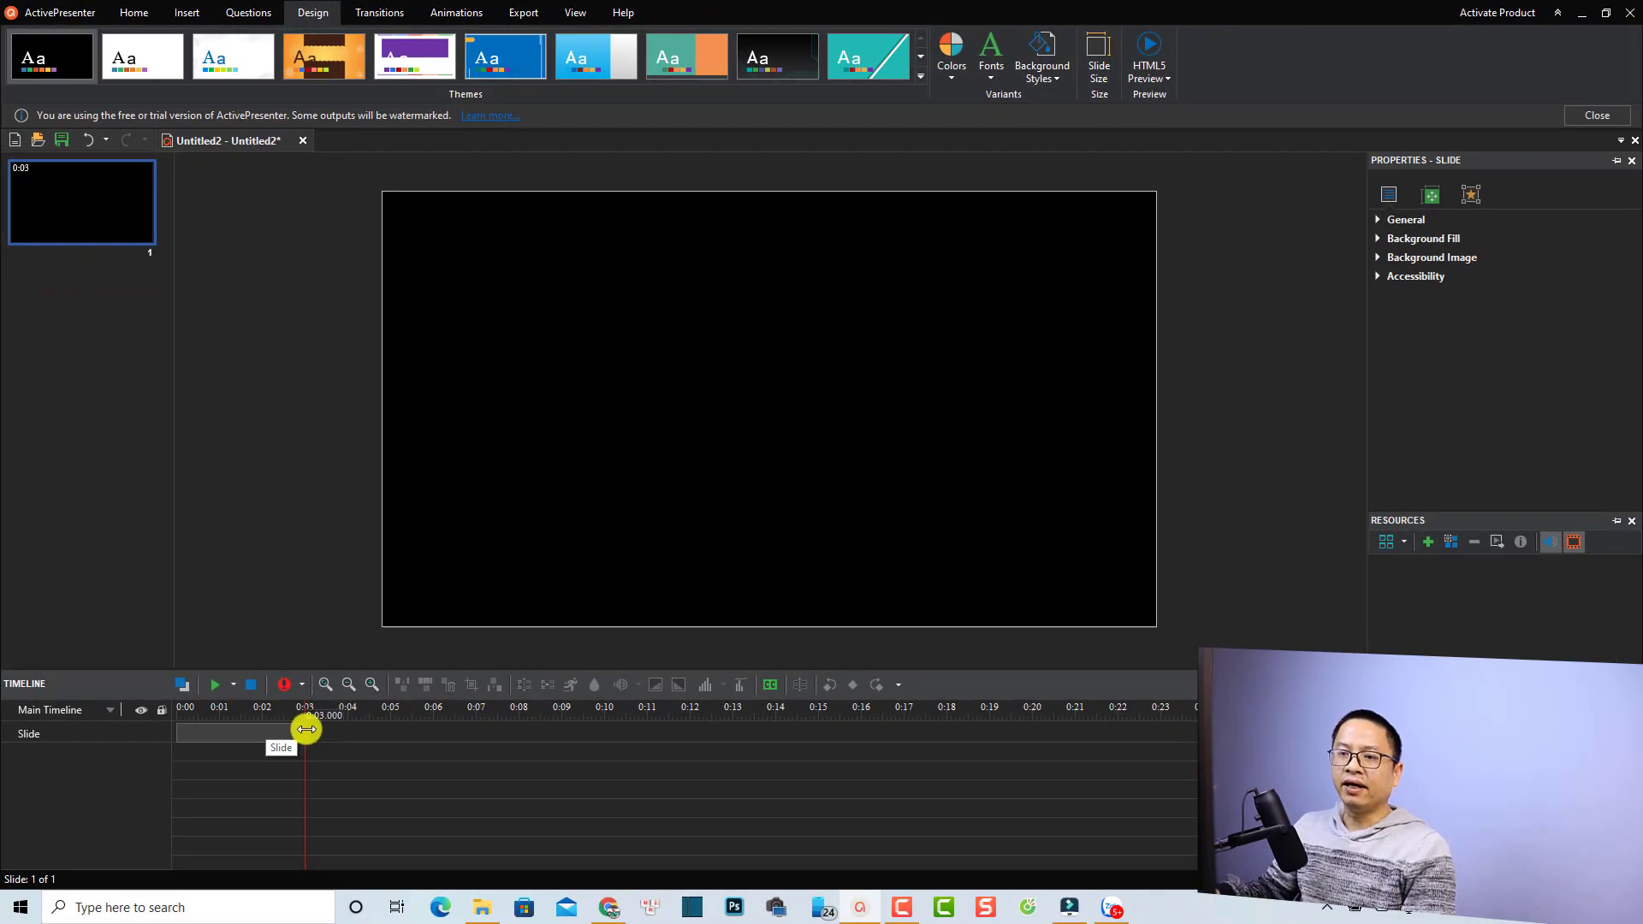
pyautogui.moveTo(314, 727); pyautogui.dragTo(644, 722)
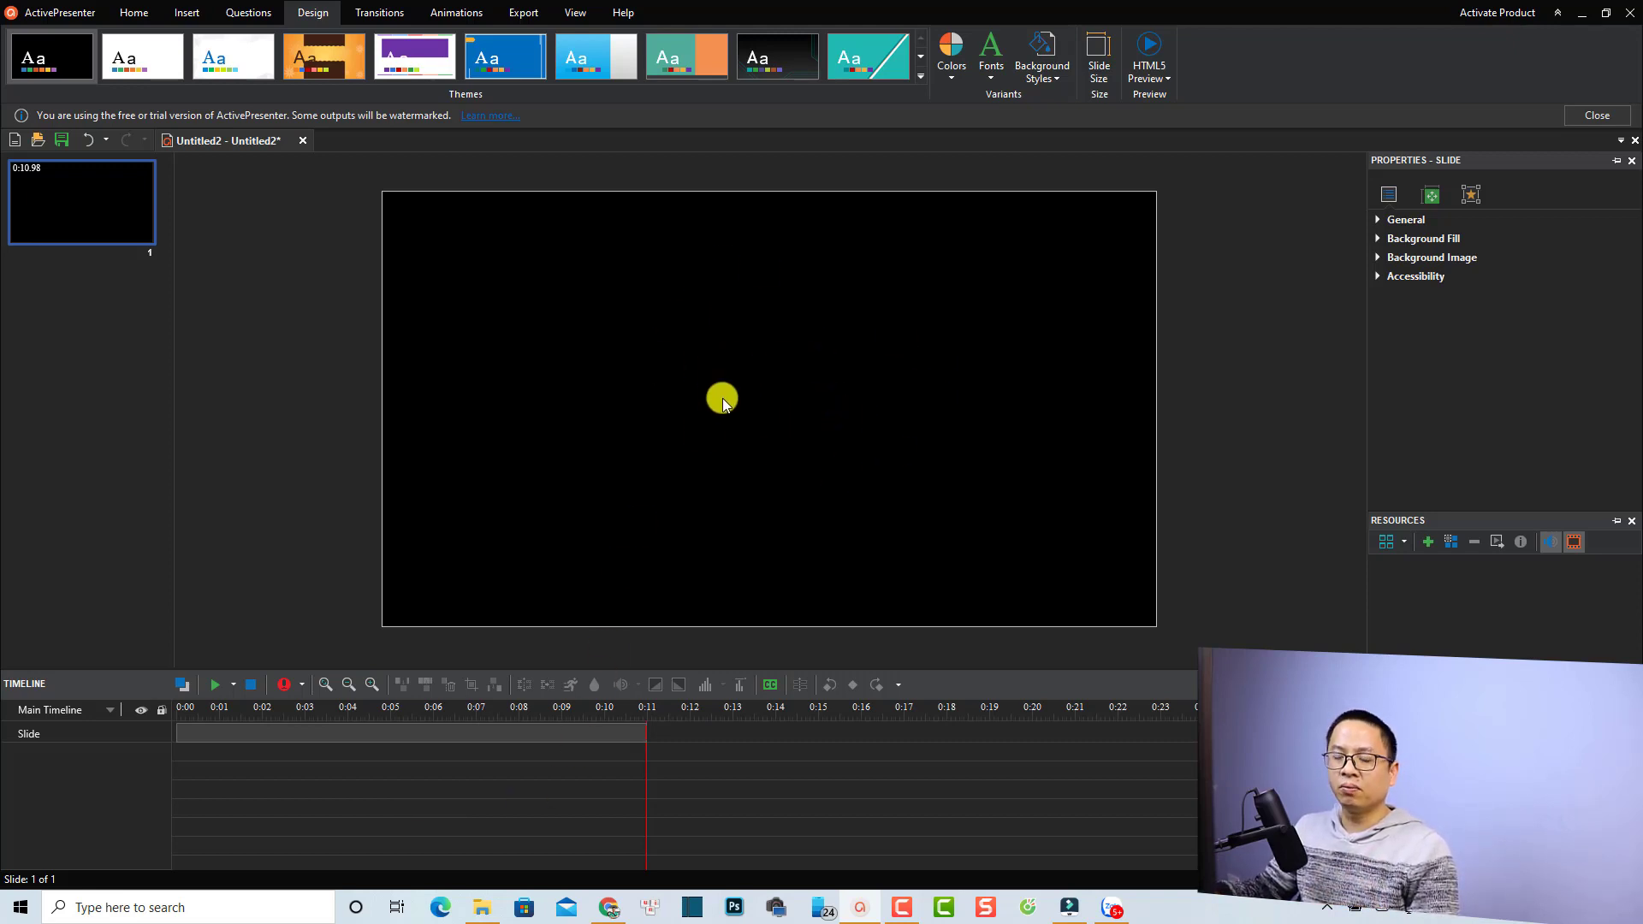
# - Drag the man_-_80702 video from Downloads onto the slide, then close Explorer
pyautogui.click(480, 908)
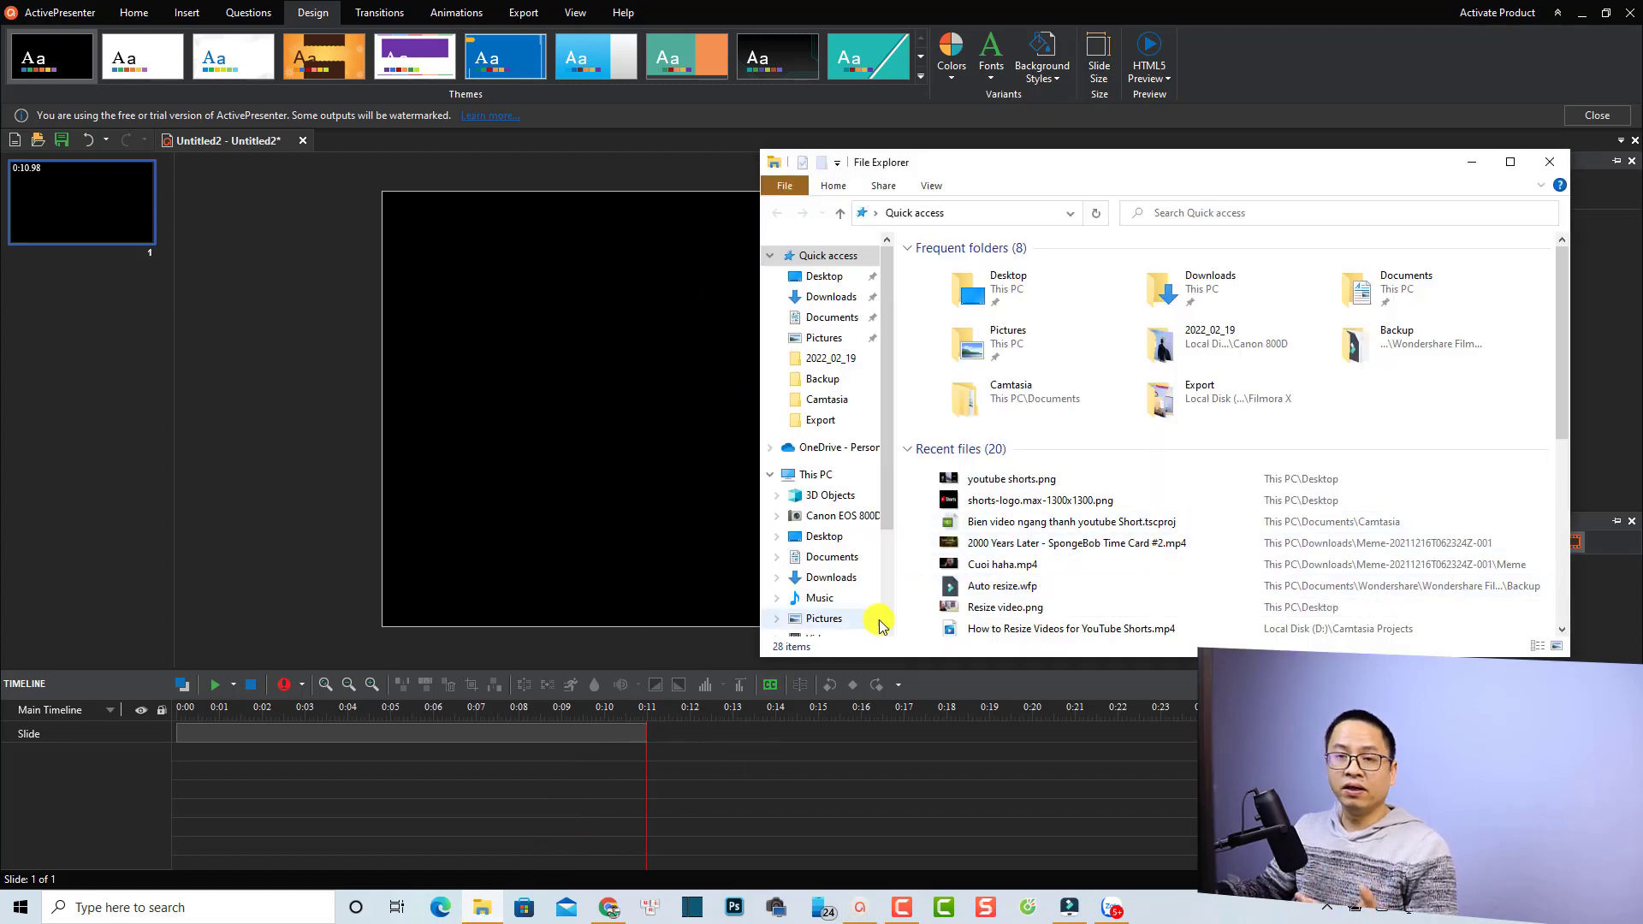
pyautogui.click(828, 296)
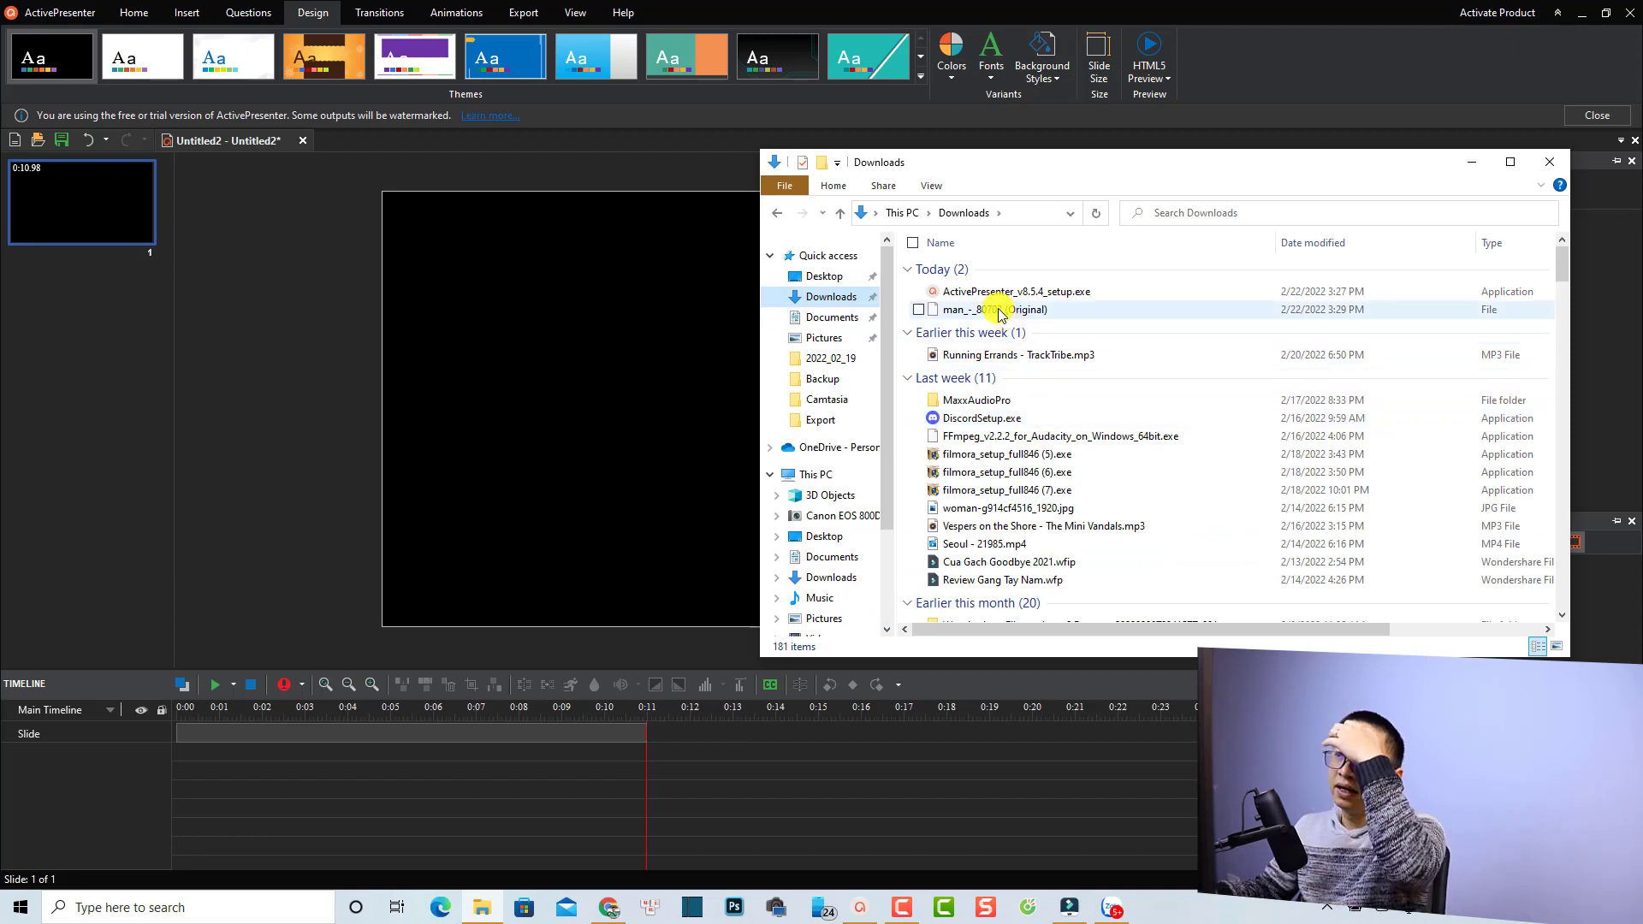
pyautogui.moveTo(998, 312); pyautogui.dragTo(655, 404)
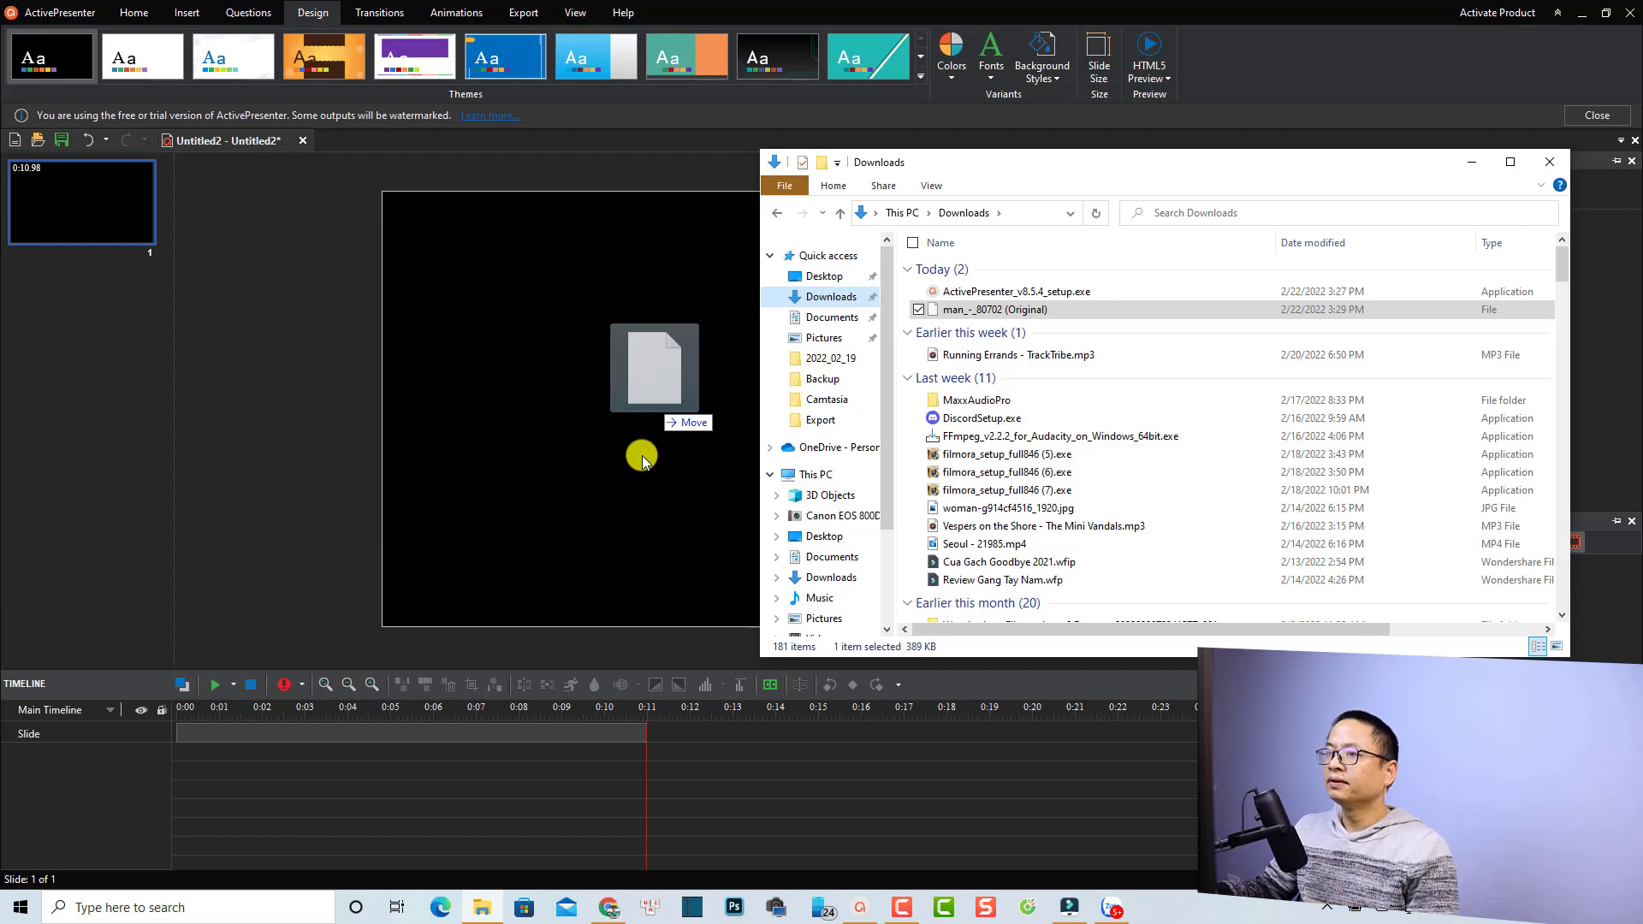
pyautogui.moveTo(642, 459); pyautogui.dragTo(642, 455)
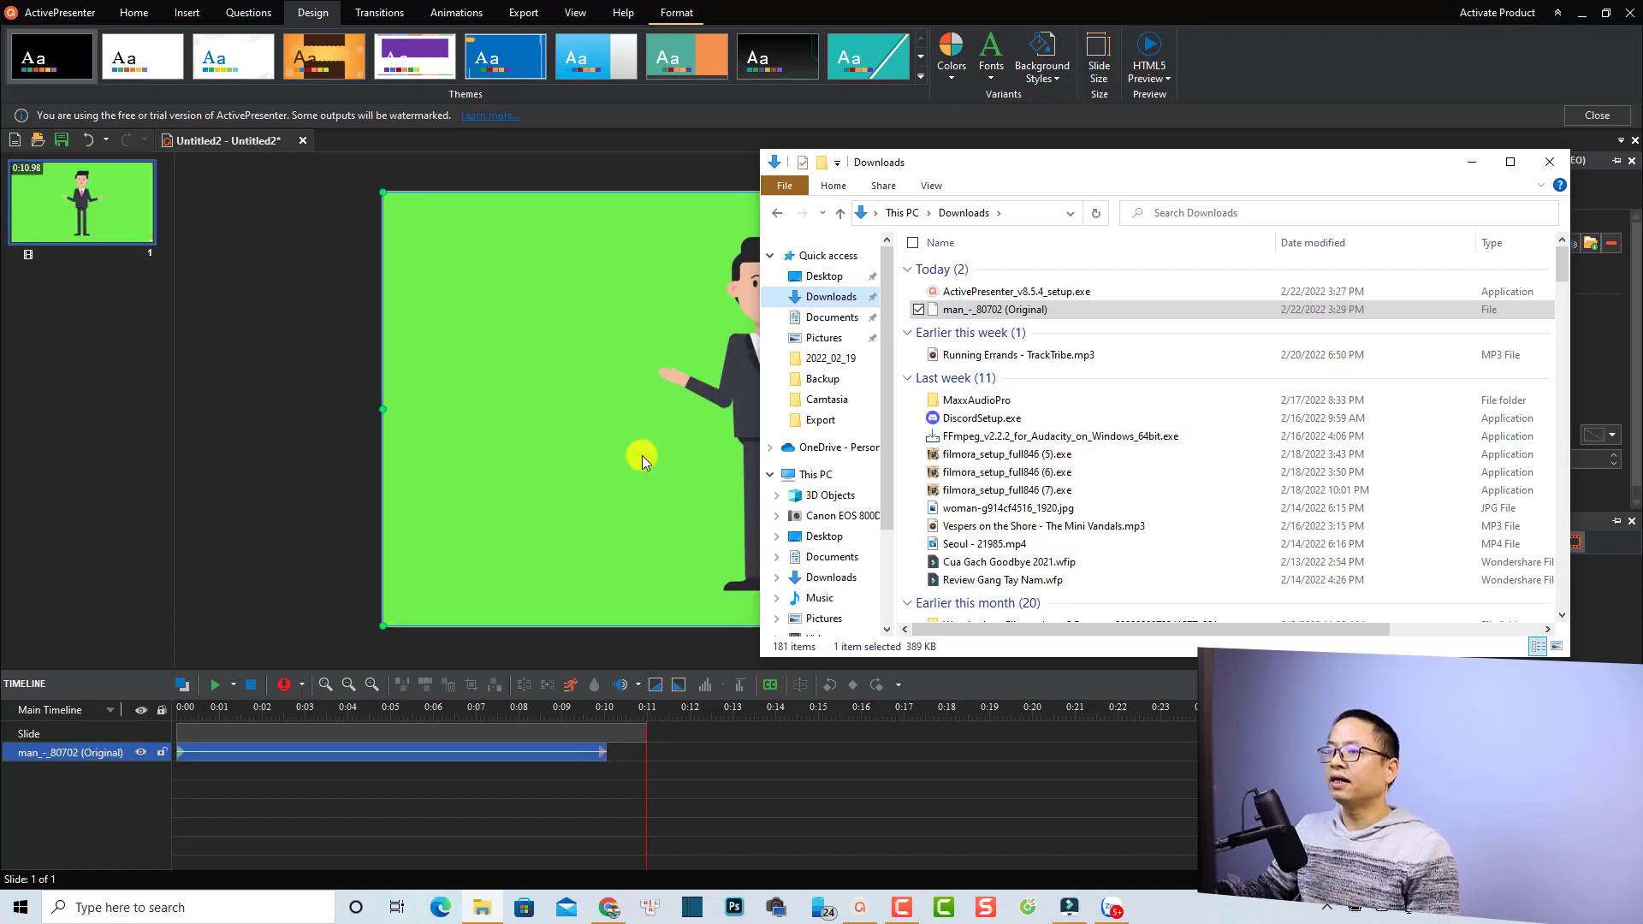
pyautogui.click(1467, 169)
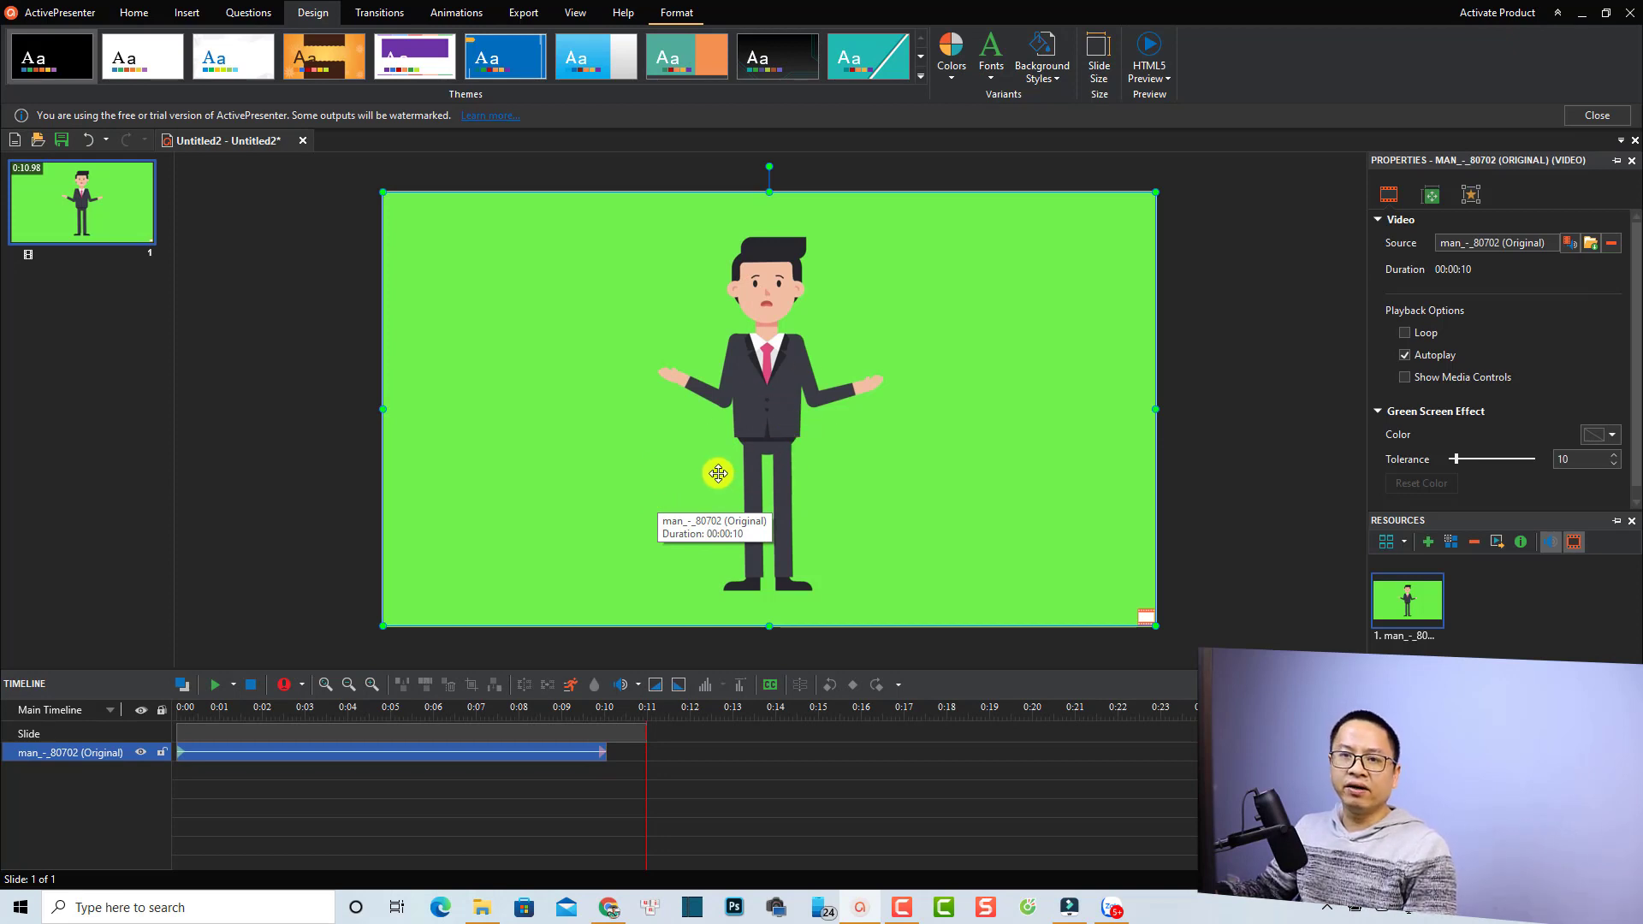
# - Eyedrop the background green as the video's Green Screen Effect key colour
pyautogui.moveTo(380, 193)
pyautogui.mouseDown()
pyautogui.moveTo(572, 354)
pyautogui.moveTo(375, 212)
pyautogui.mouseUp()
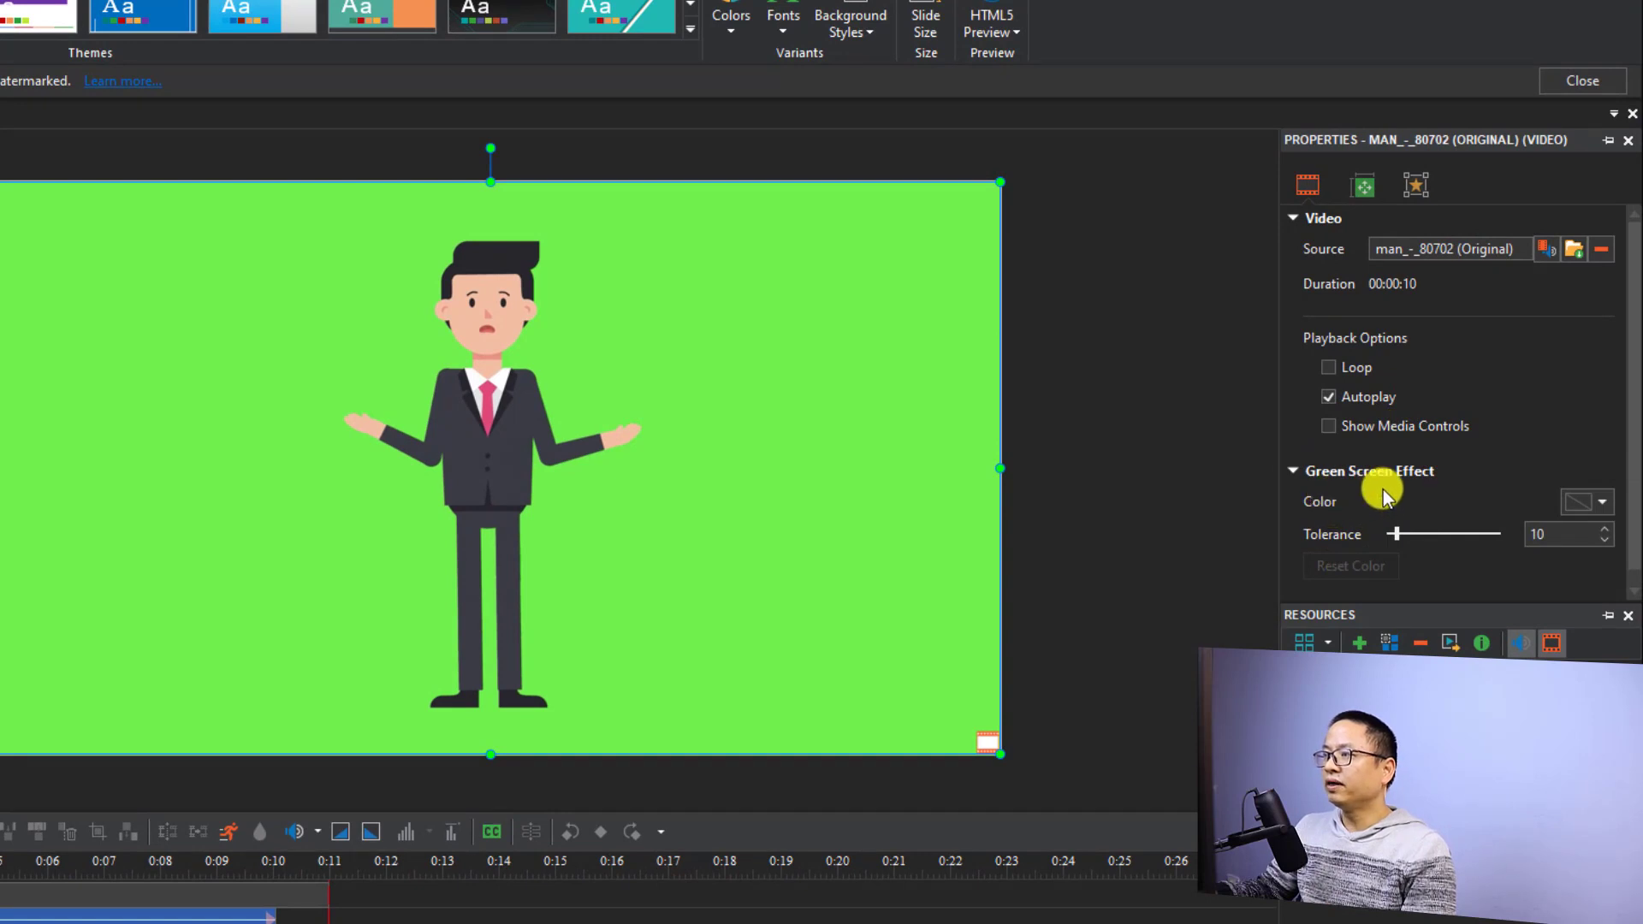
pyautogui.moveTo(1629, 423); pyautogui.dragTo(1630, 486)
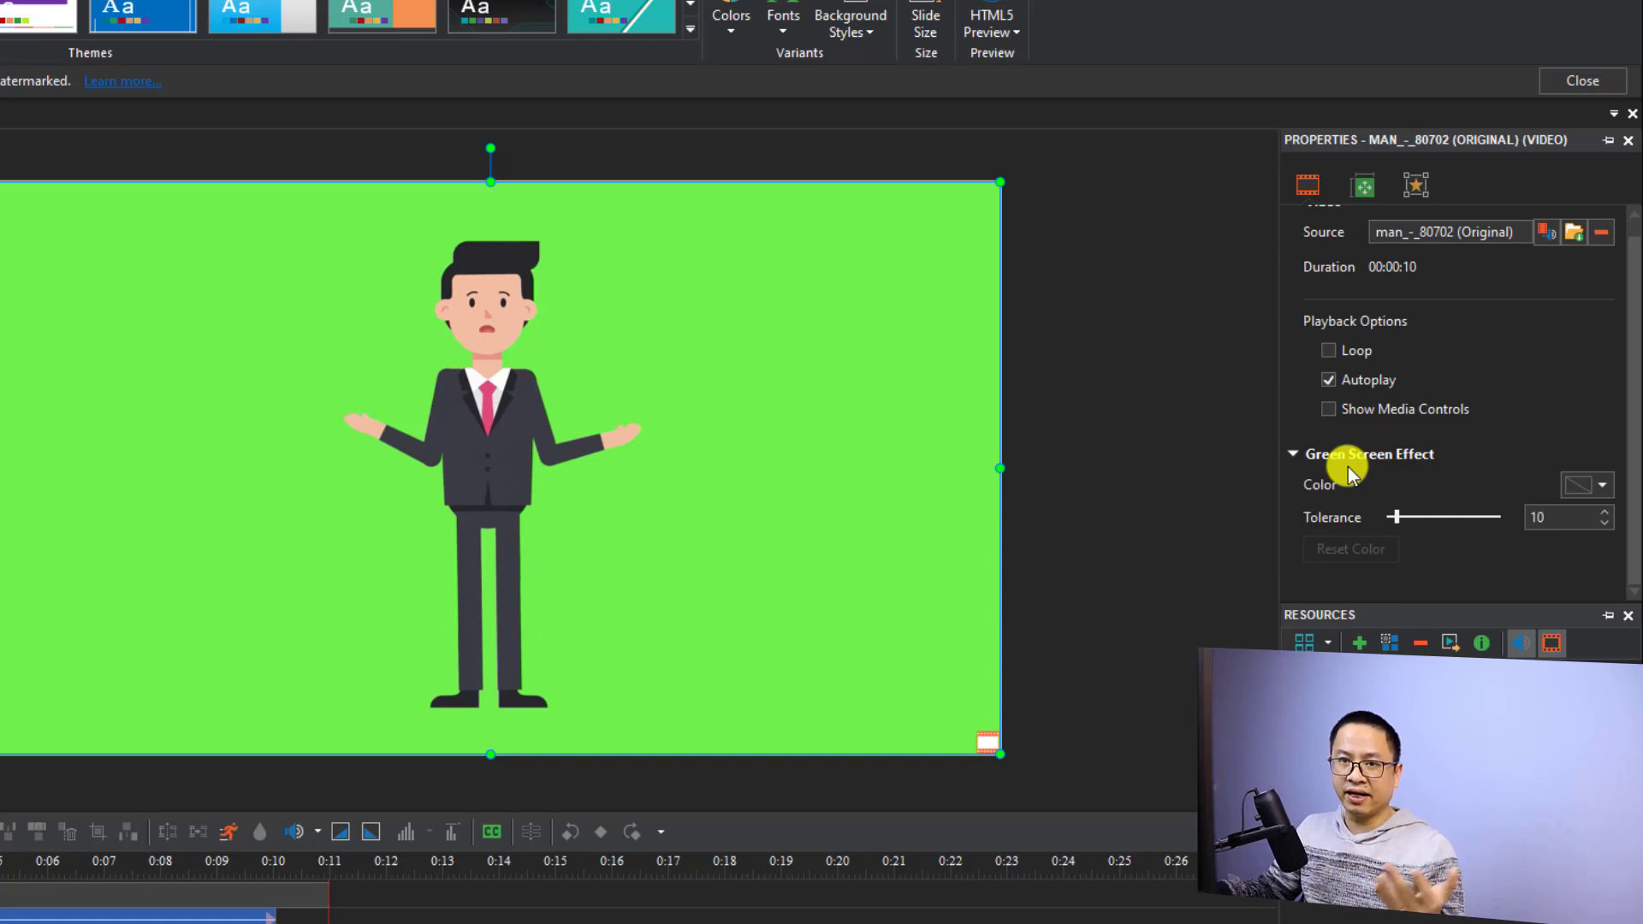
pyautogui.click(1605, 488)
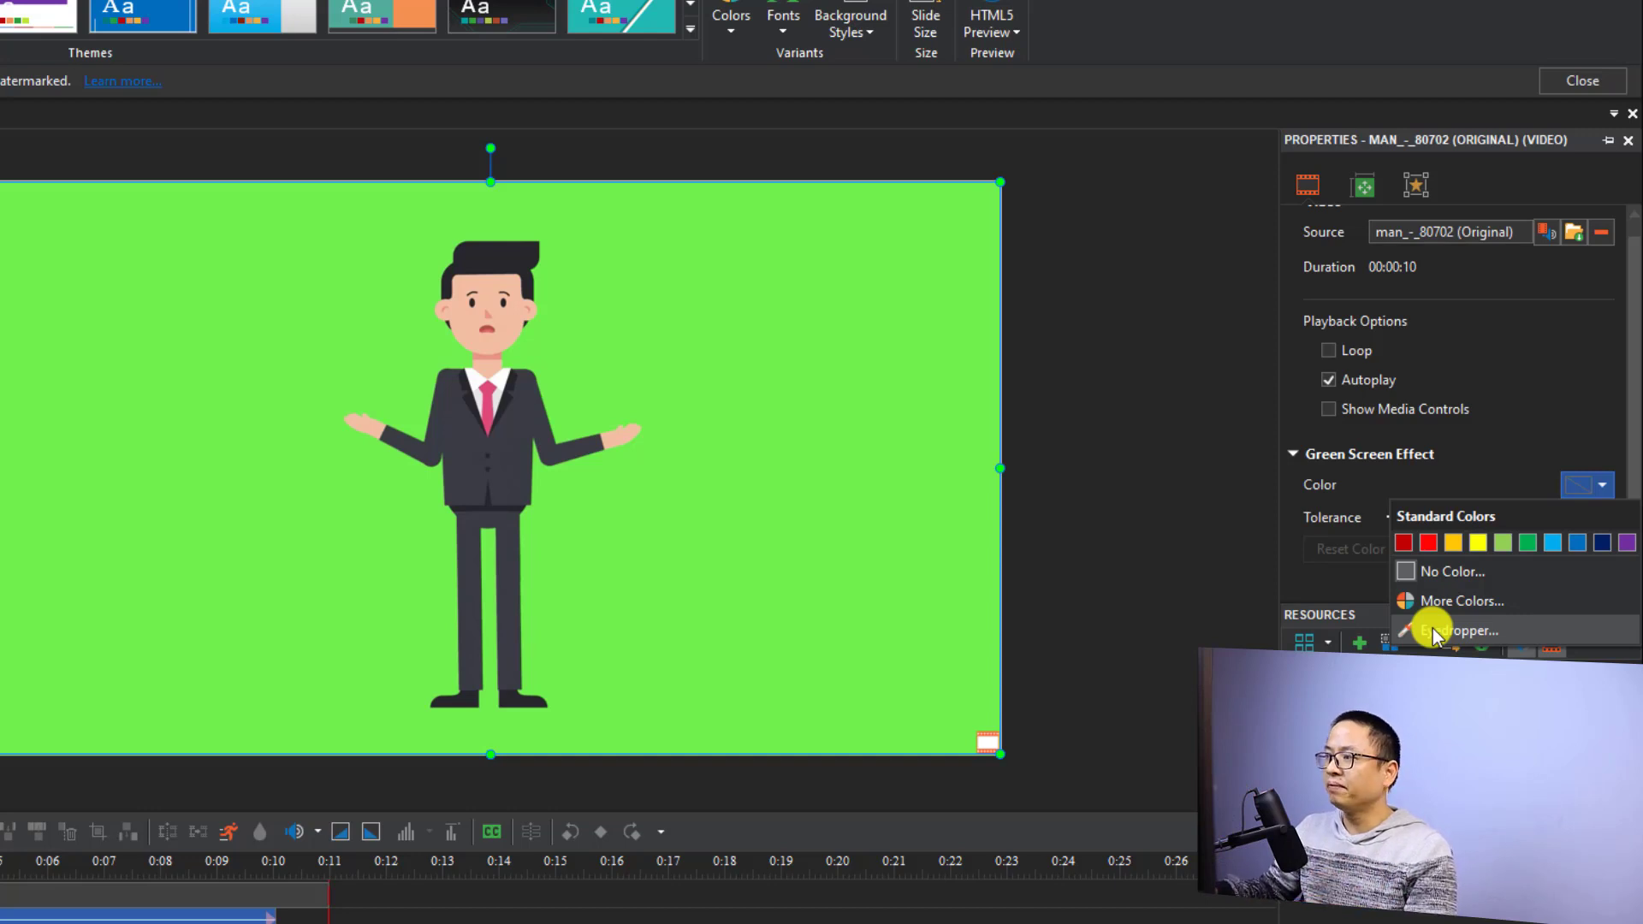
pyautogui.click(1435, 635)
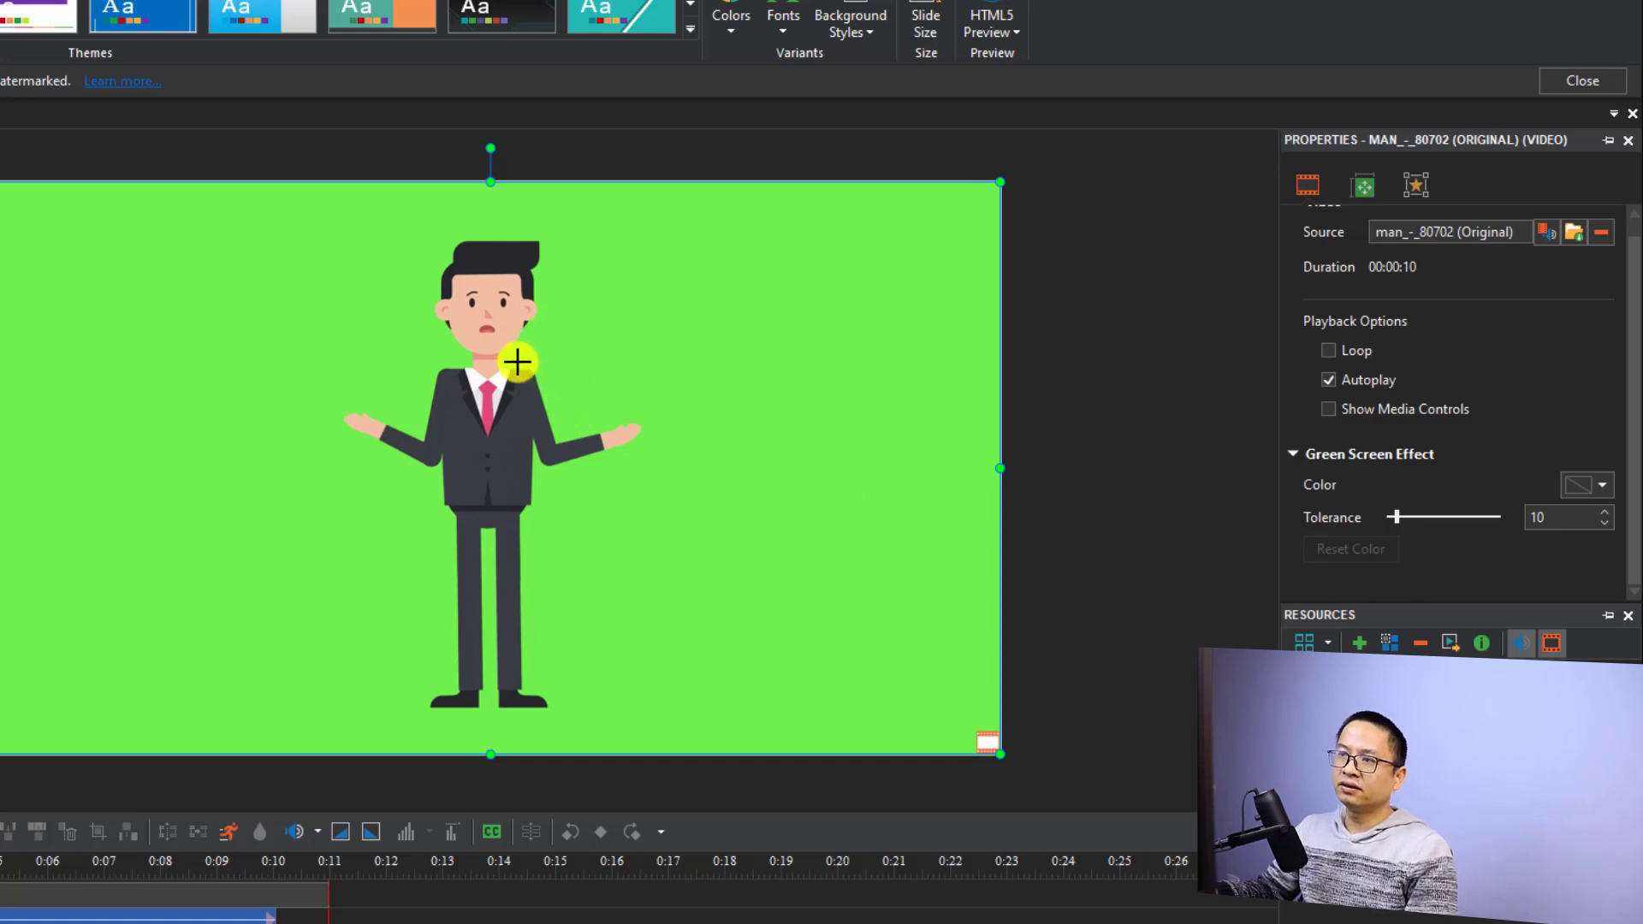
pyautogui.click(516, 363)
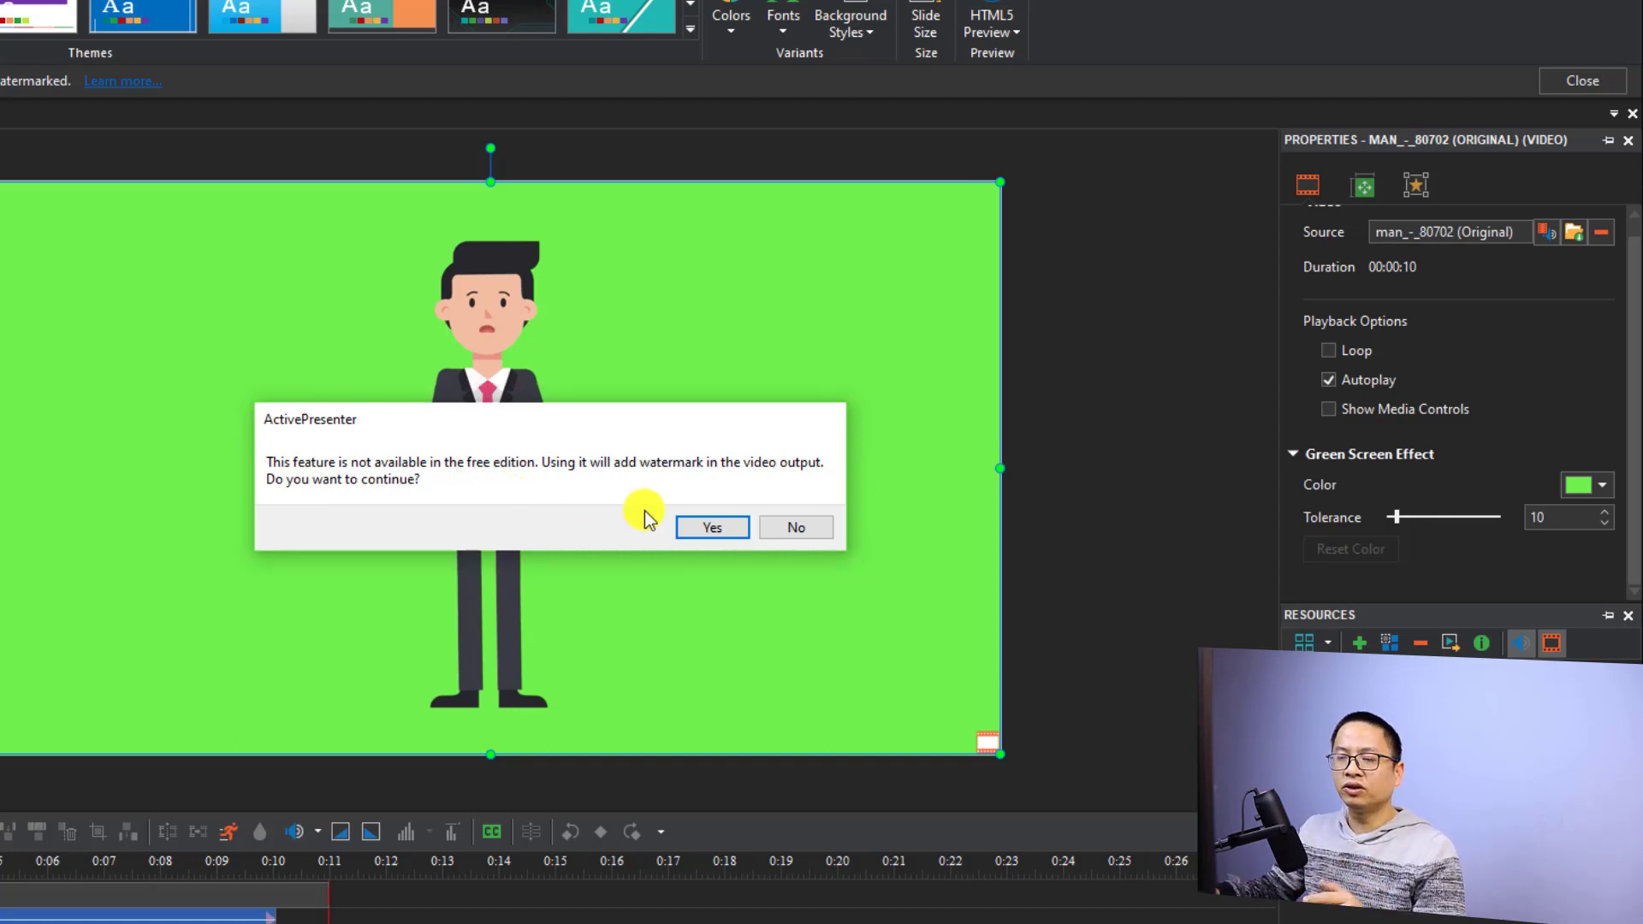
pyautogui.click(701, 530)
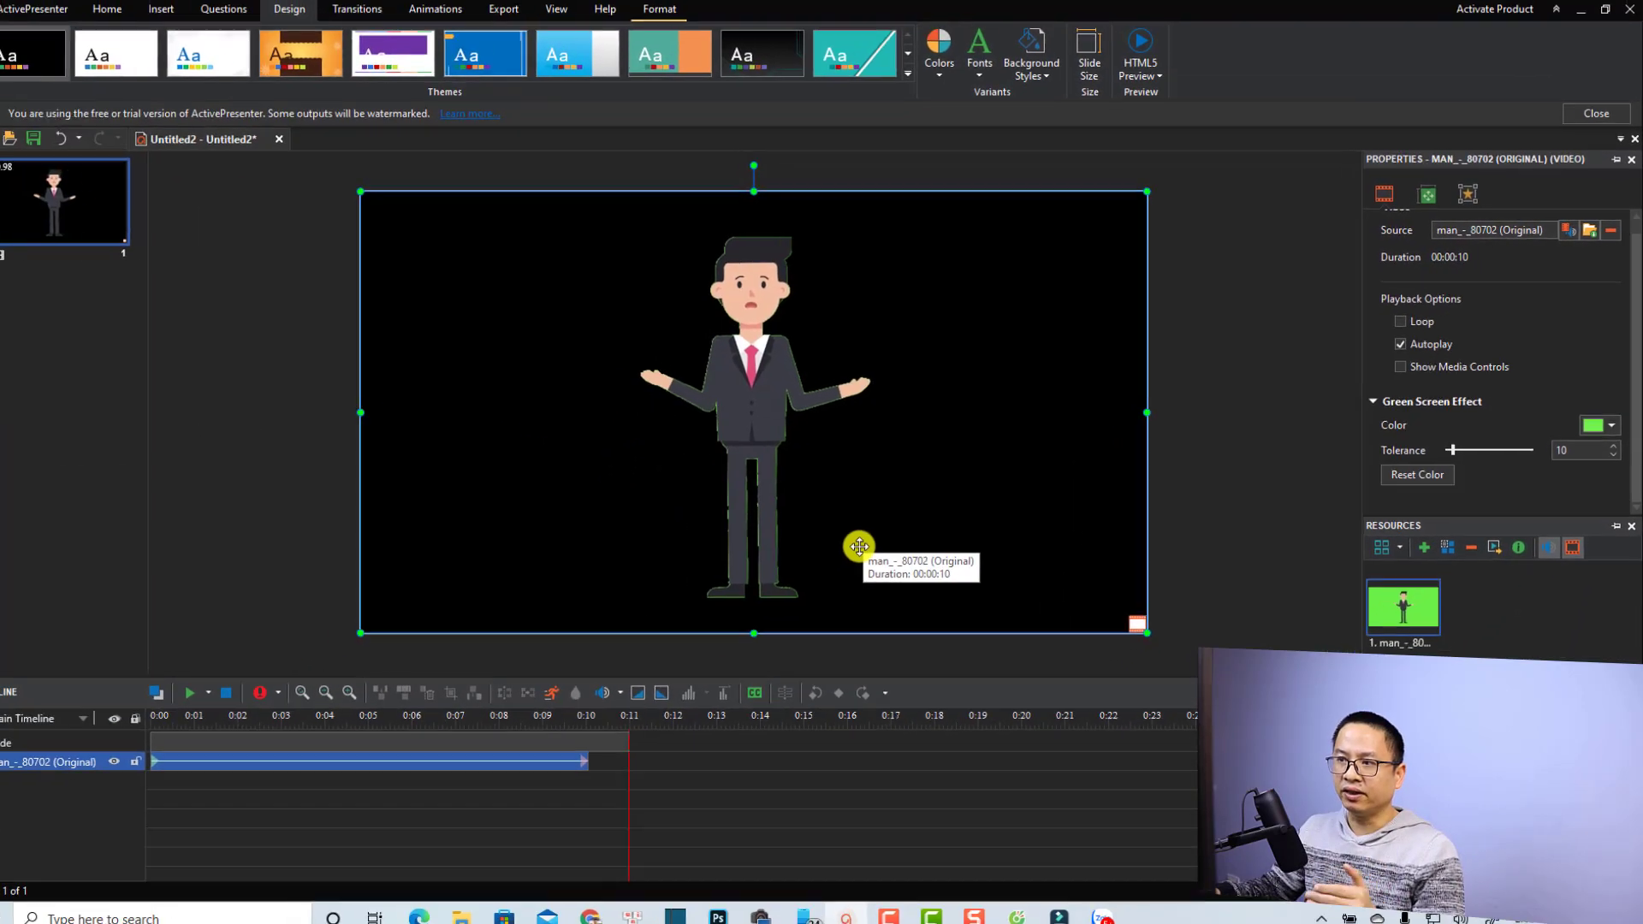
pyautogui.click(234, 788)
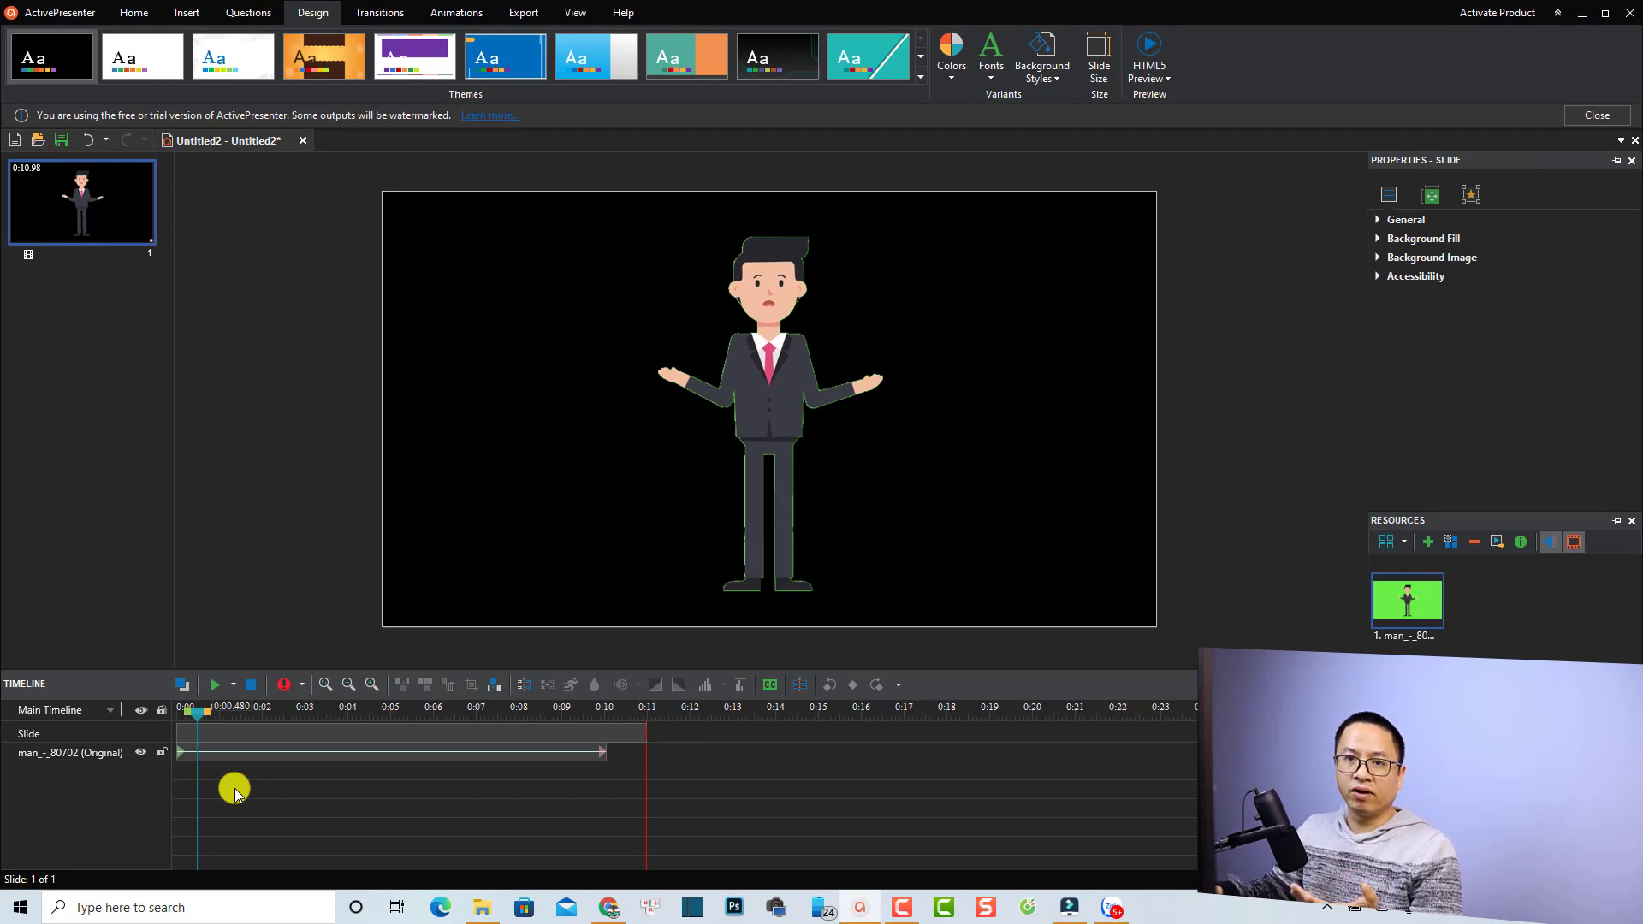
pyautogui.press('space')
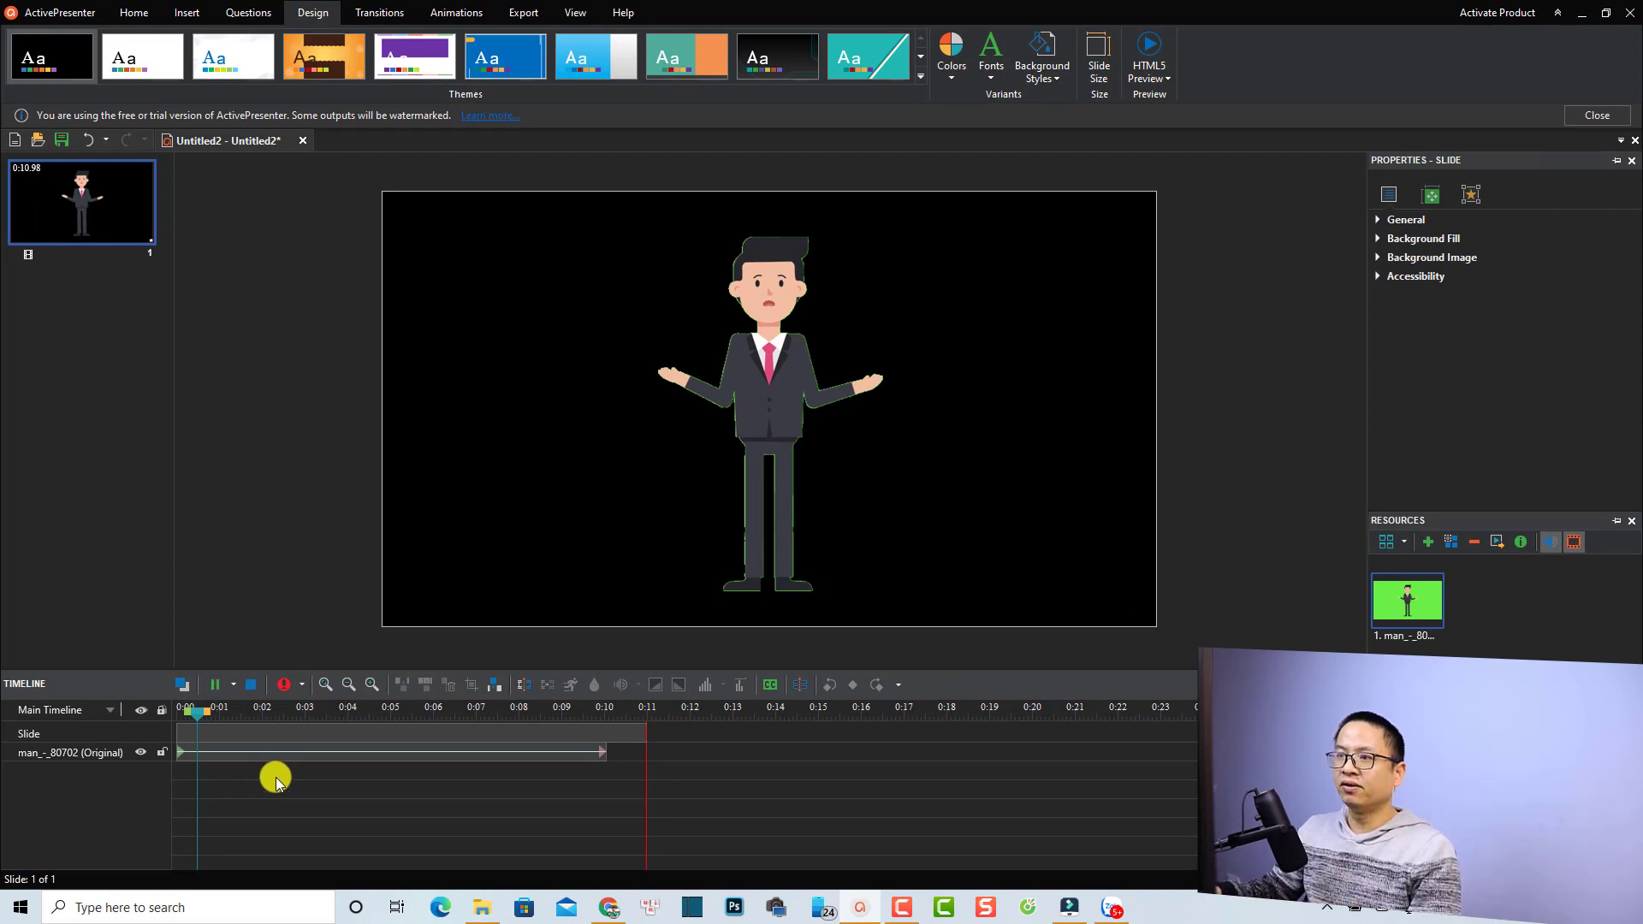
pyautogui.press('space')
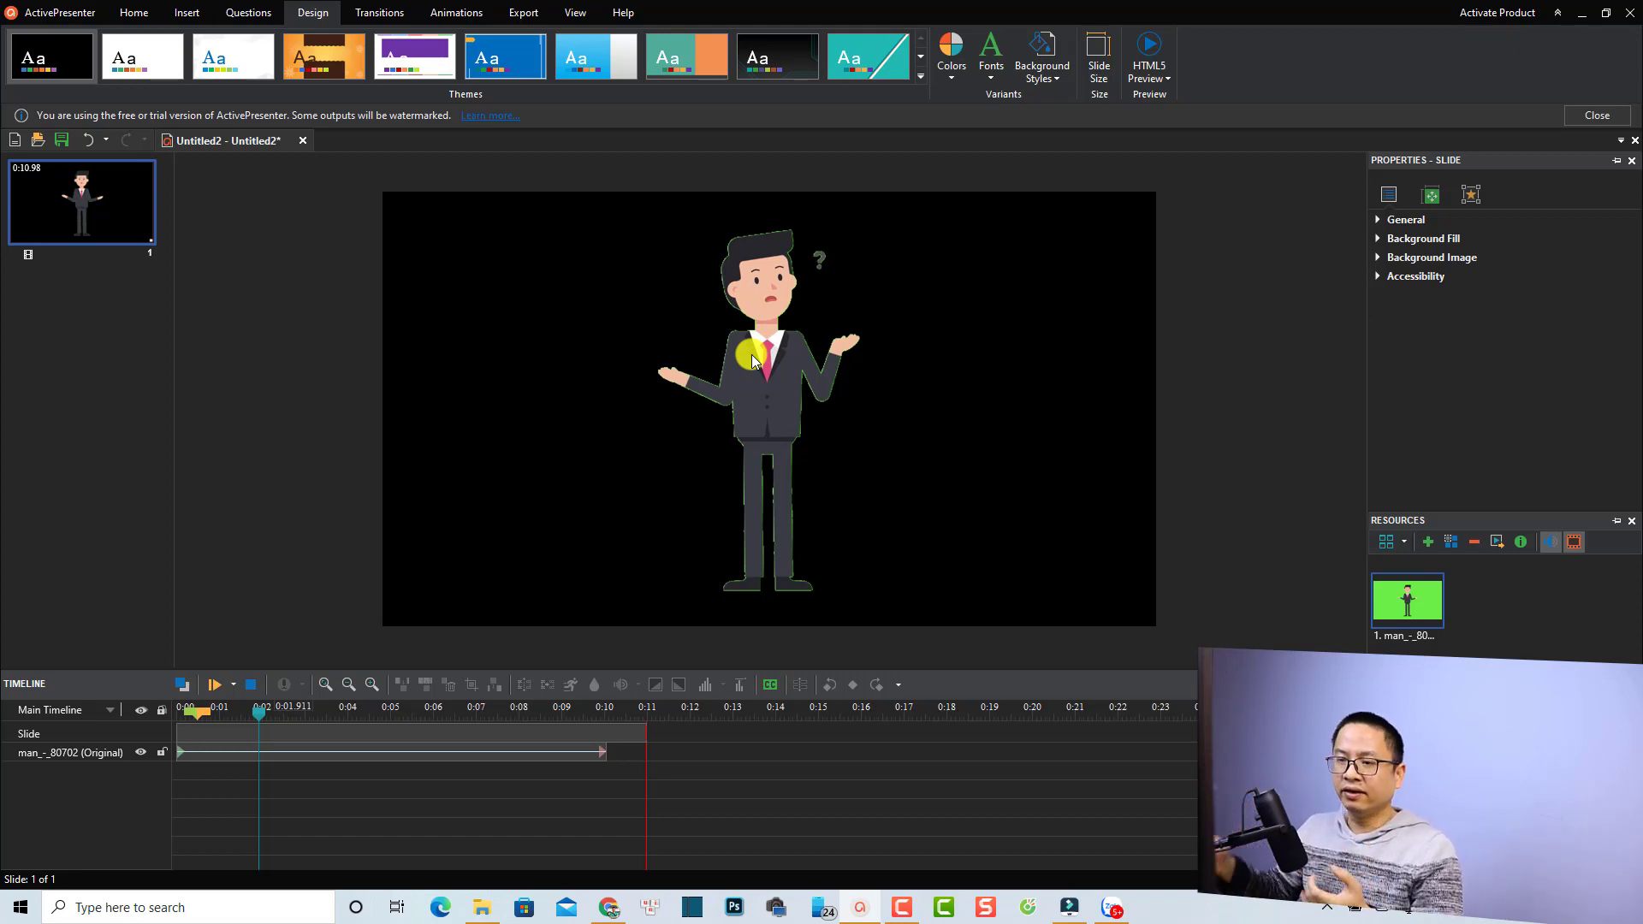
# - Shrink the cartoon man video to about half size and move it lower-left
pyautogui.click(304, 760)
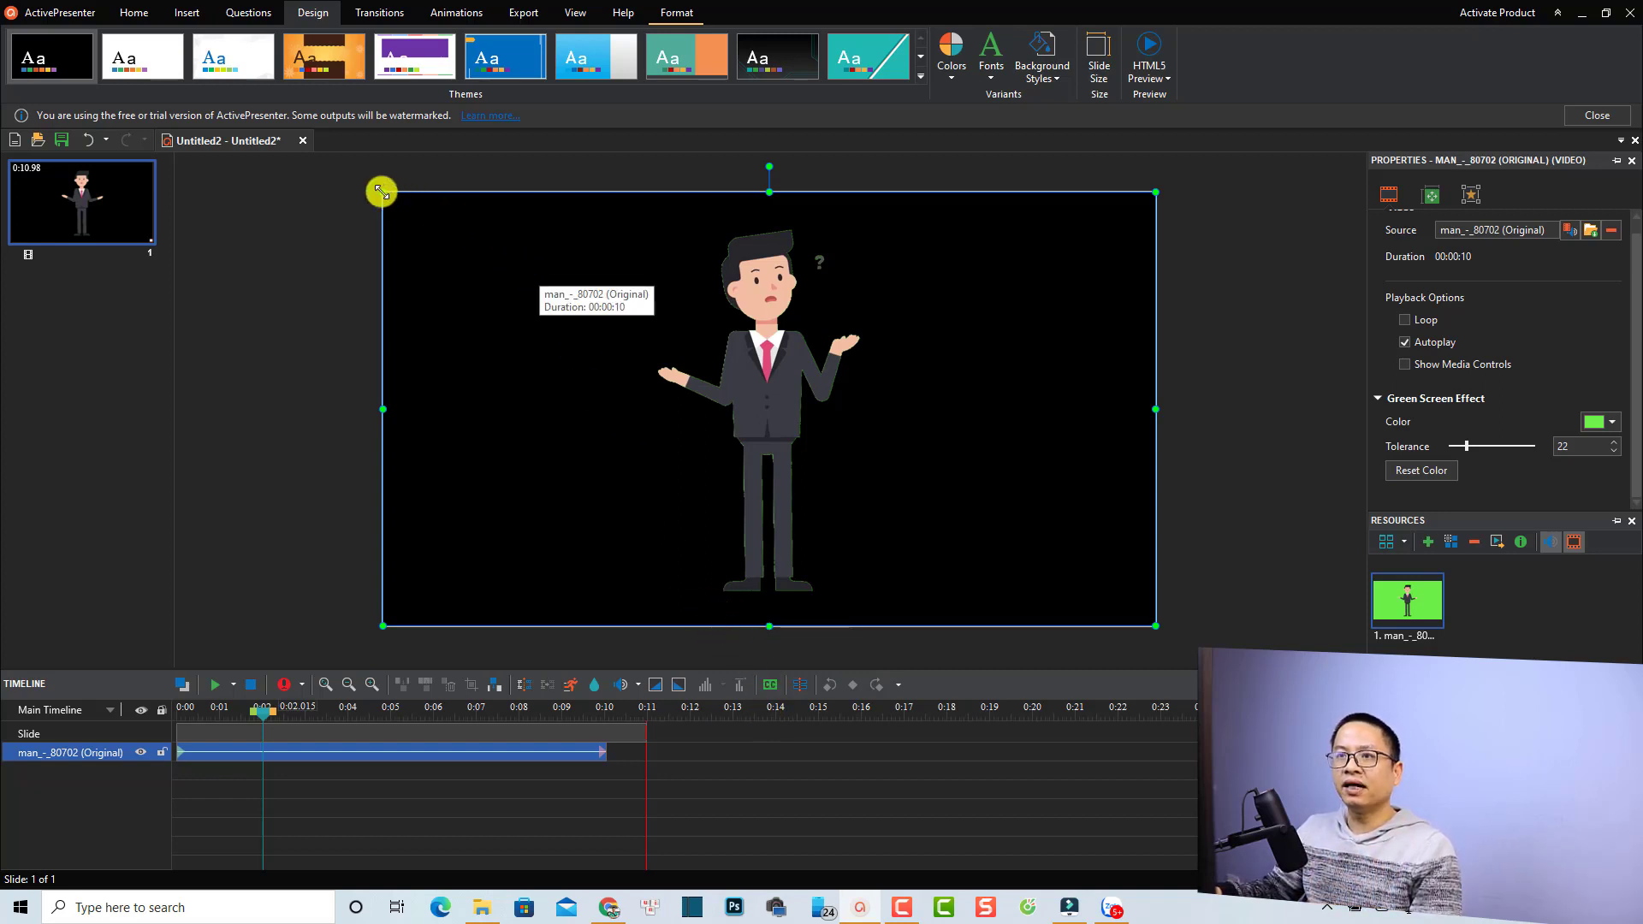
pyautogui.moveTo(382, 192); pyautogui.dragTo(770, 409)
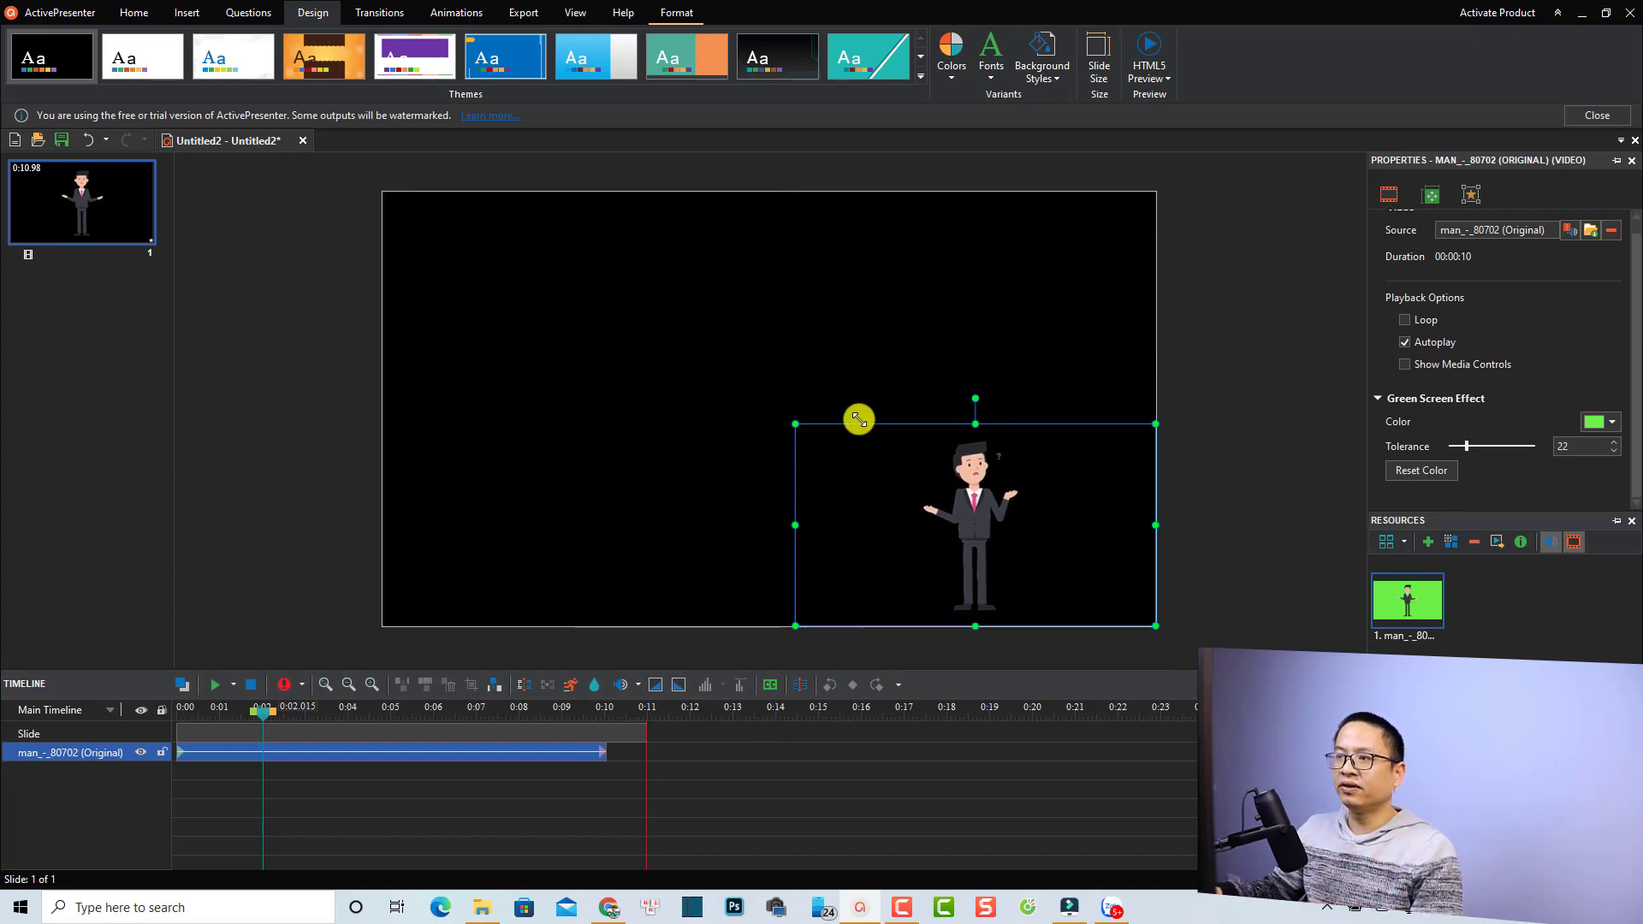
pyautogui.moveTo(979, 536); pyautogui.dragTo(592, 535)
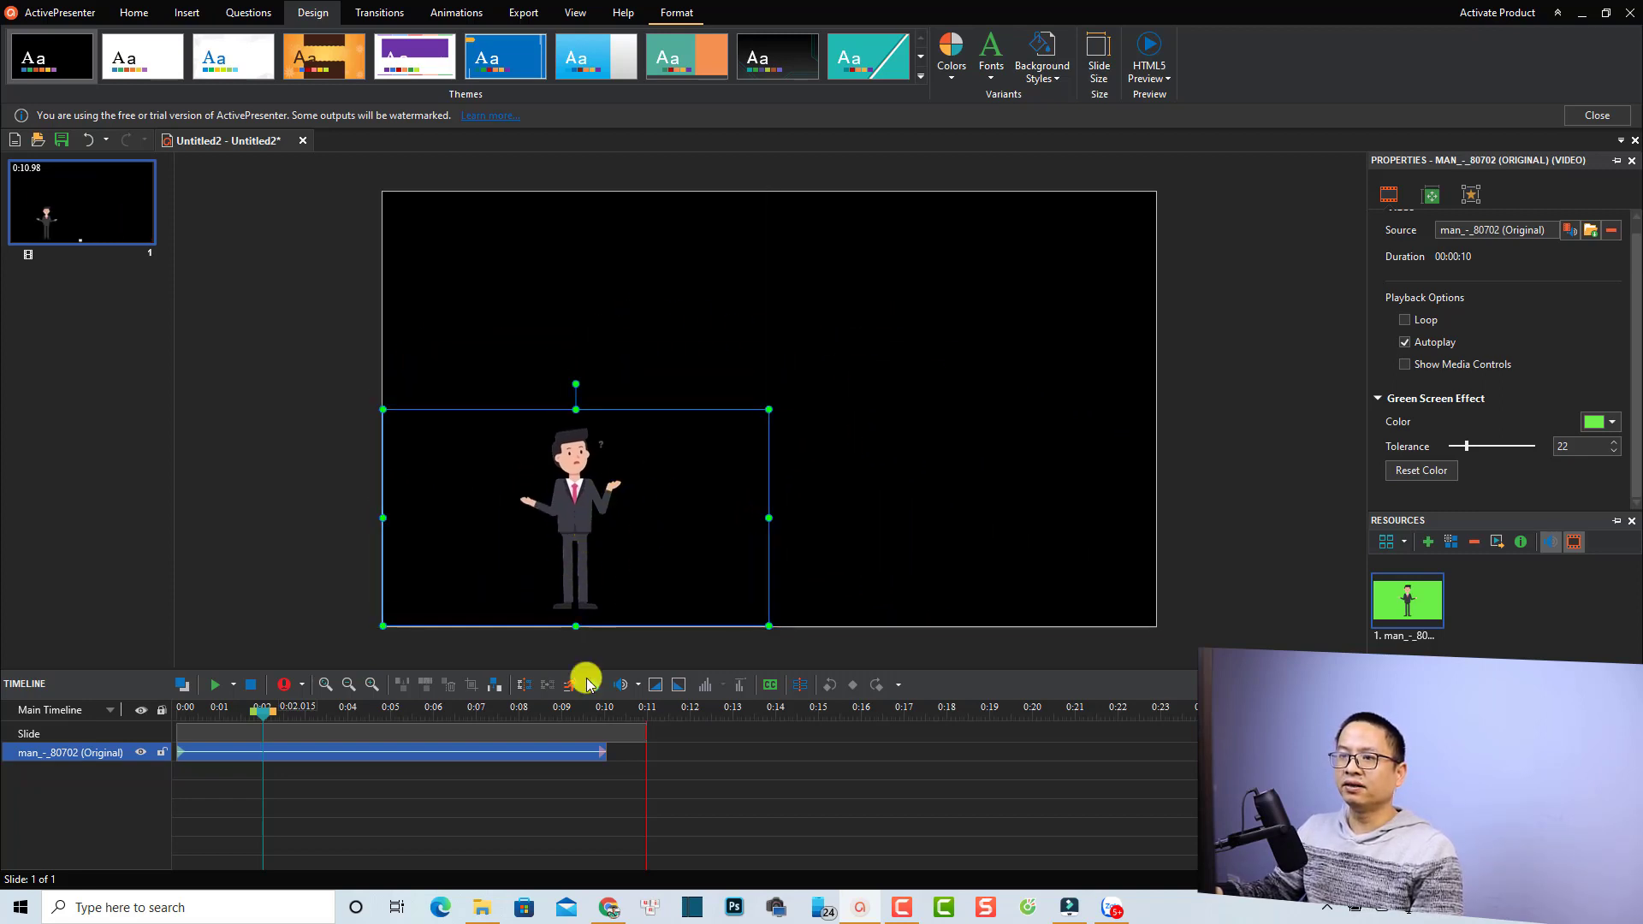
pyautogui.click(611, 792)
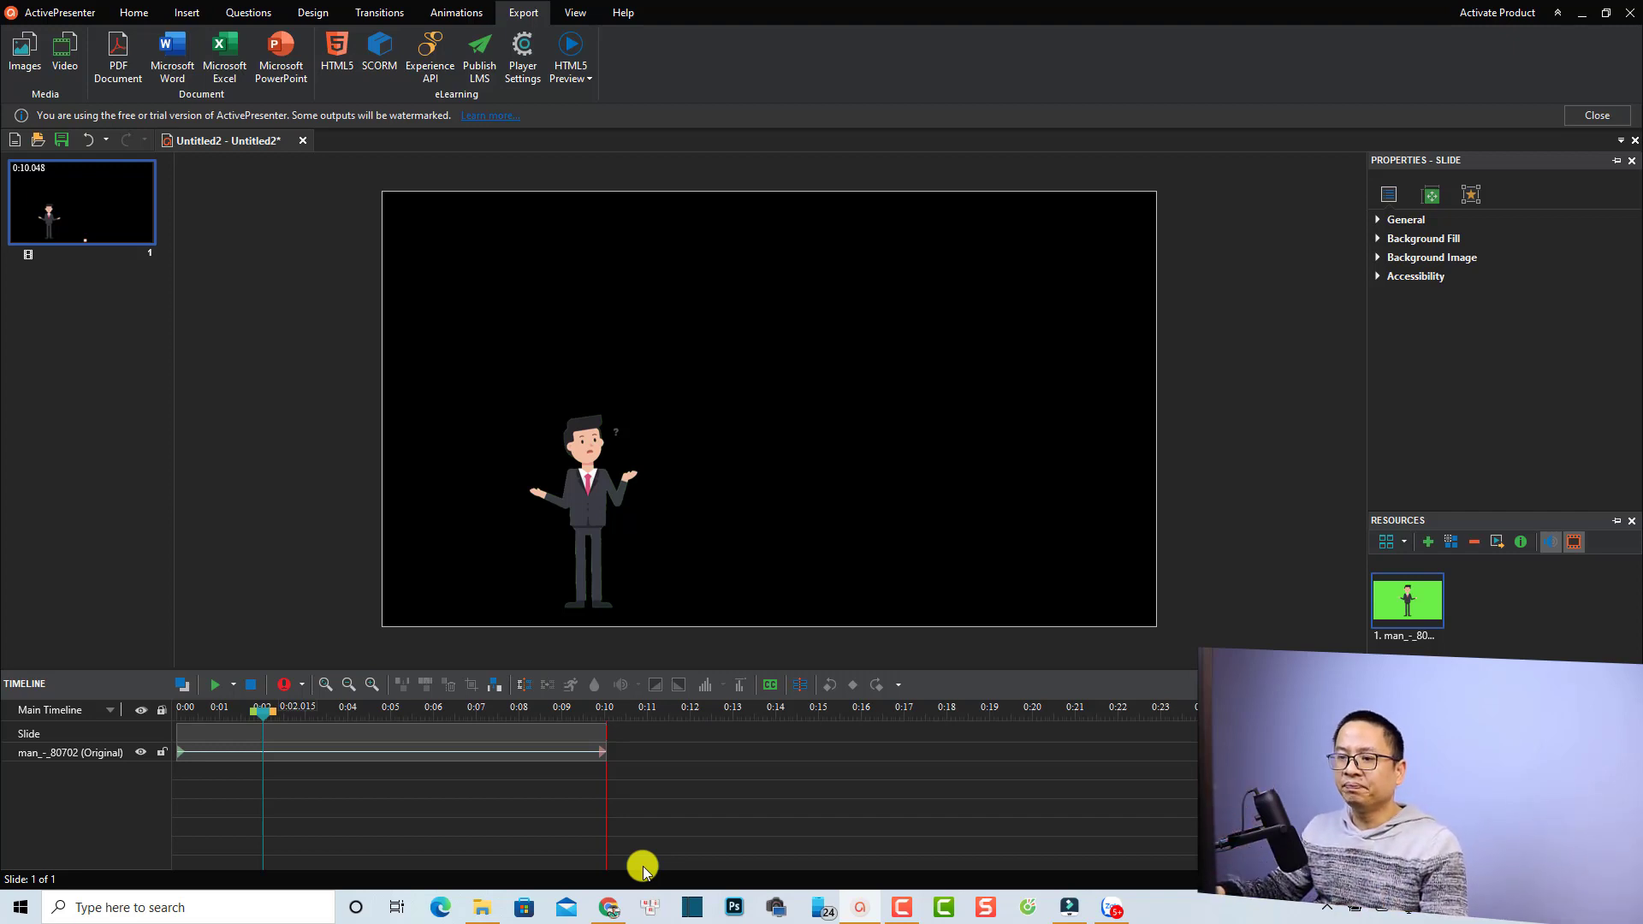
pyautogui.moveTo(482, 907)
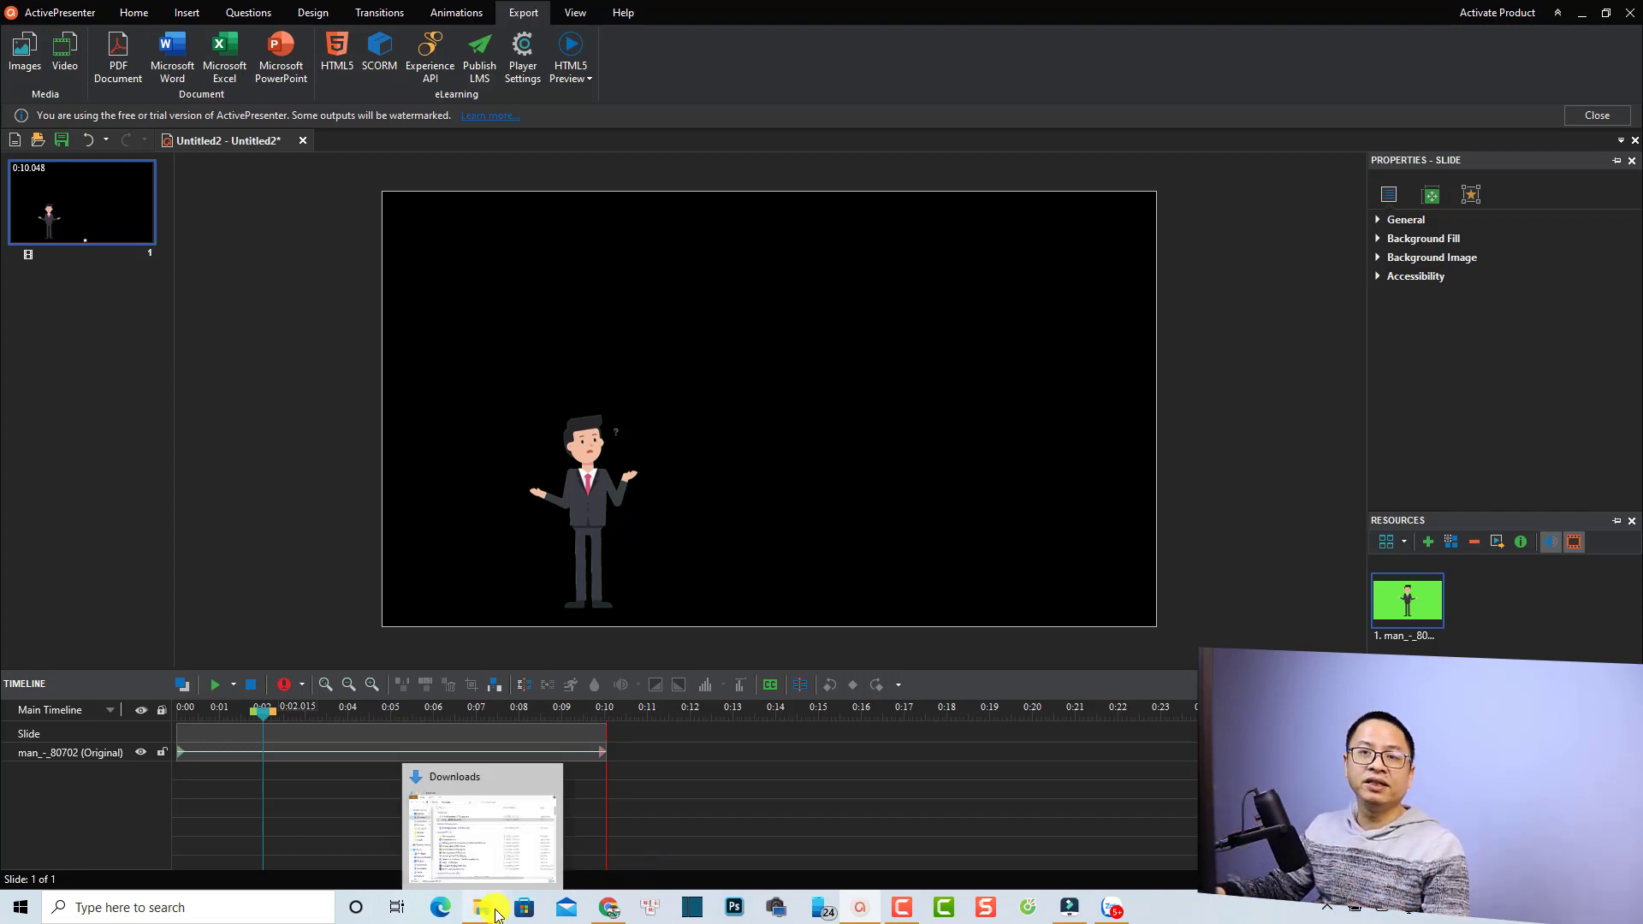
# - Drag IMG_0003.JPG from D:\Canon 800D\2022_02_19 onto the slide, covering it
pyautogui.click(502, 847)
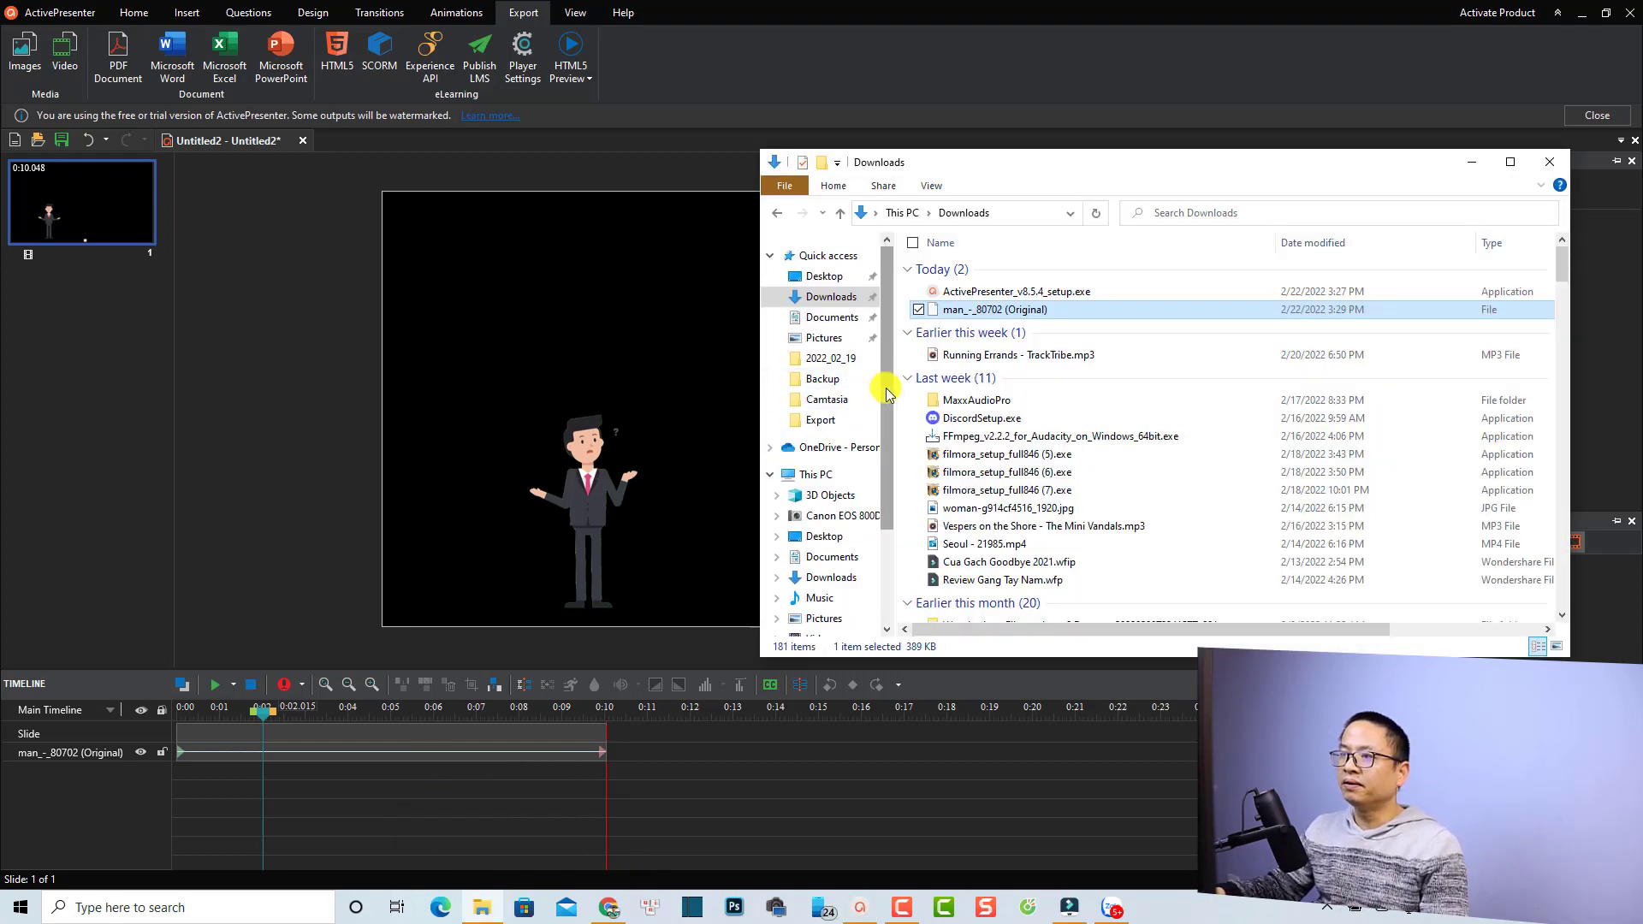
pyautogui.moveTo(880, 377); pyautogui.dragTo(885, 537)
pyautogui.click(837, 544)
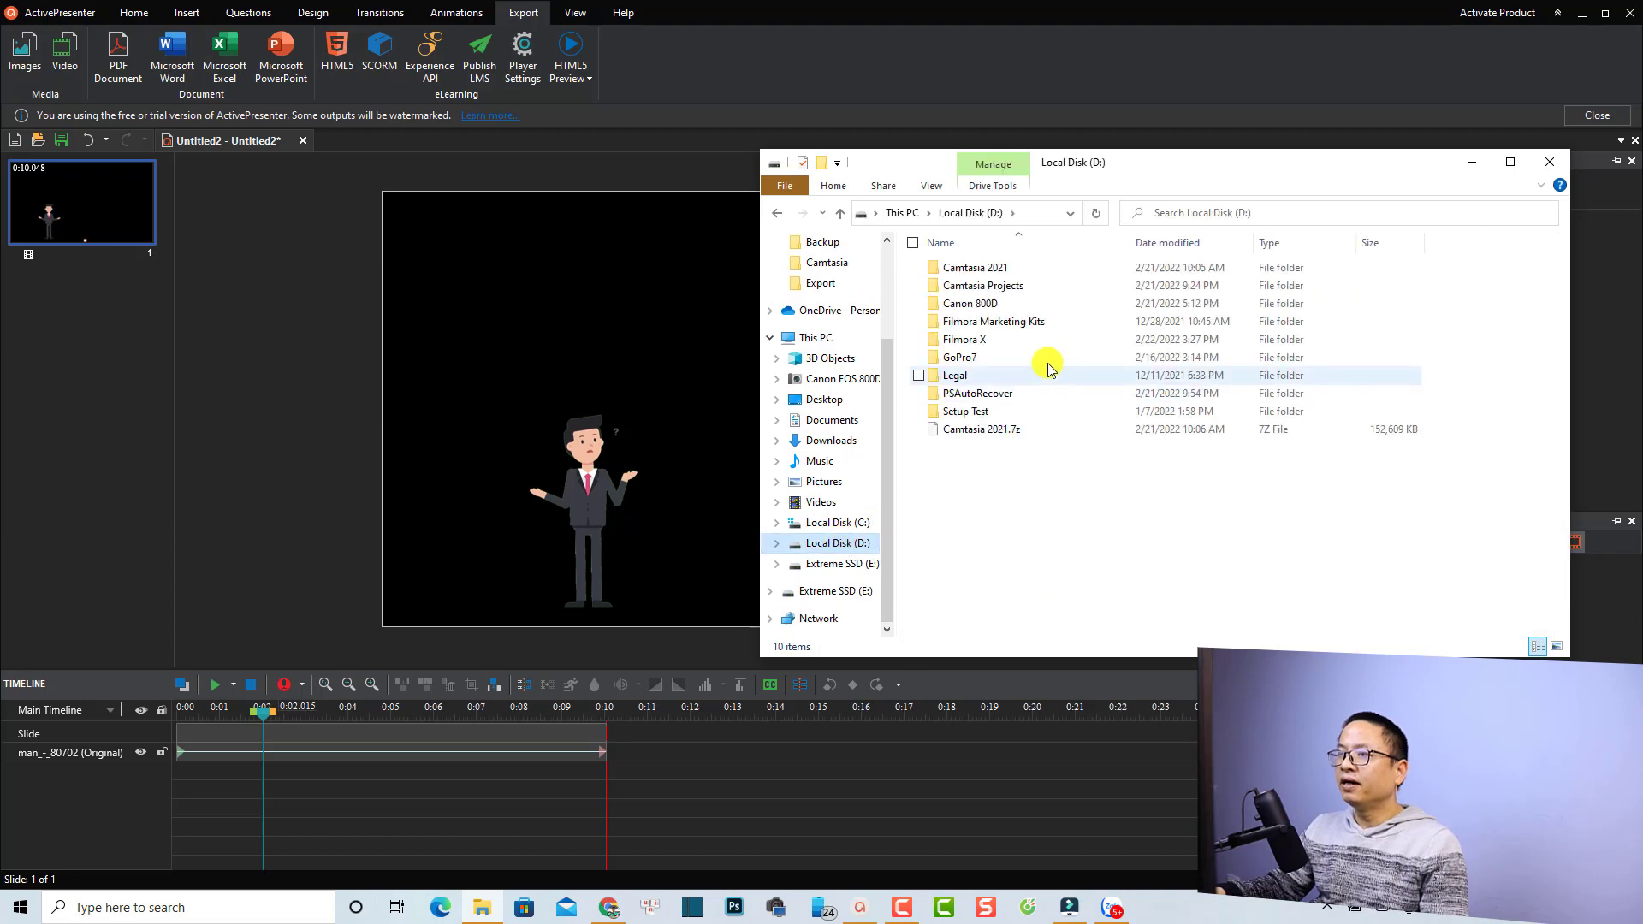
pyautogui.doubleClick(994, 303)
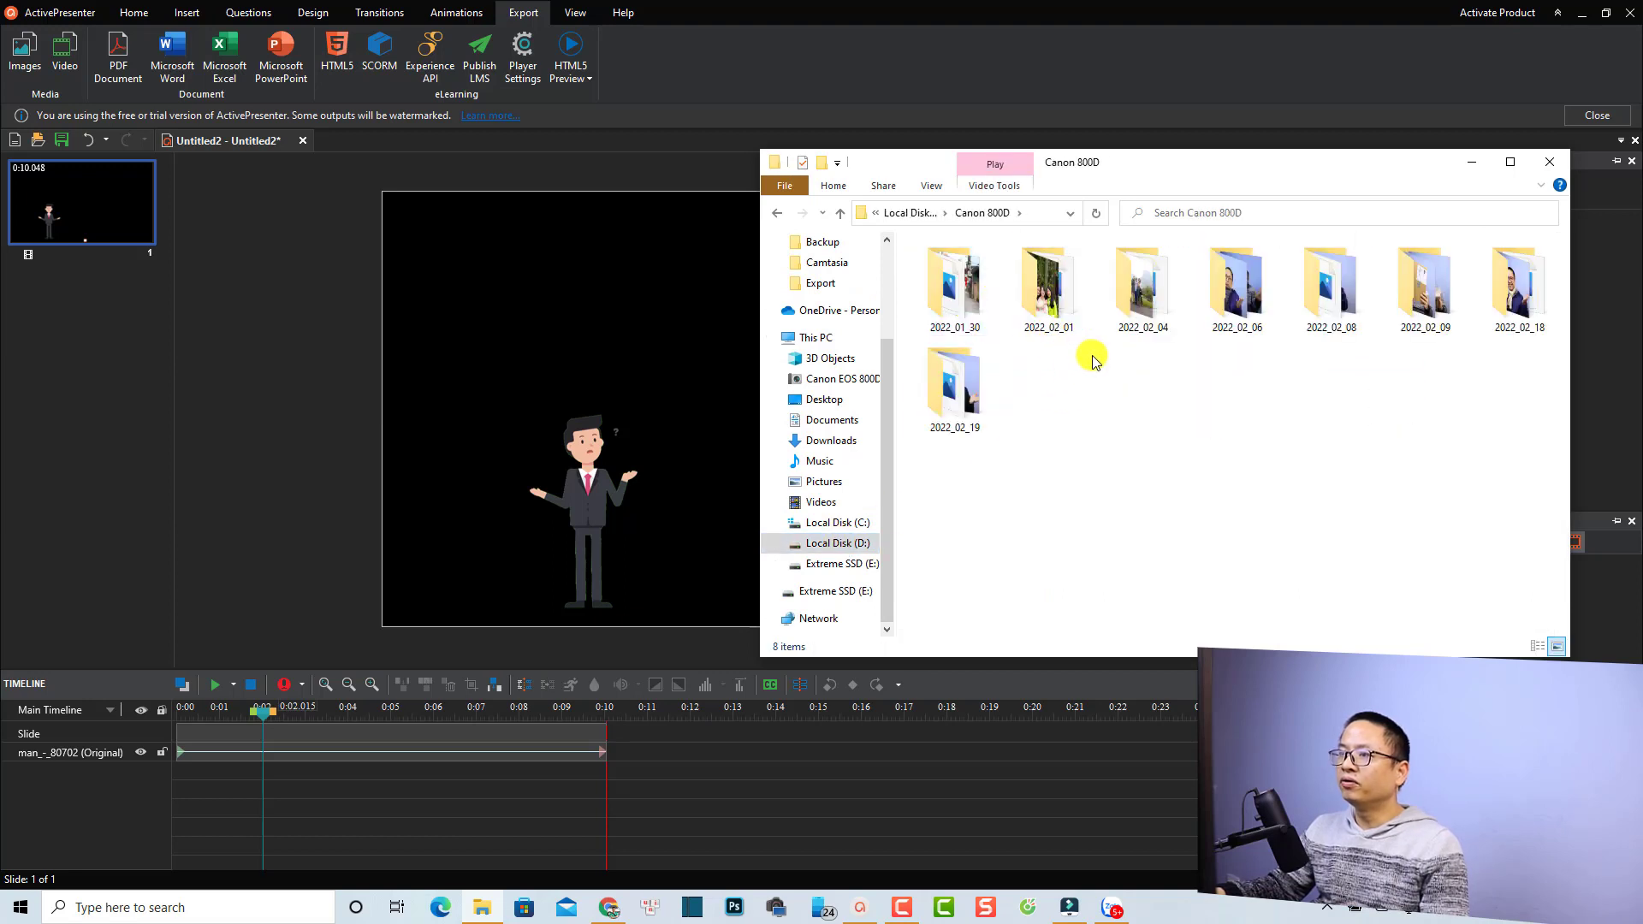
pyautogui.click(953, 392)
pyautogui.doubleClick(953, 392)
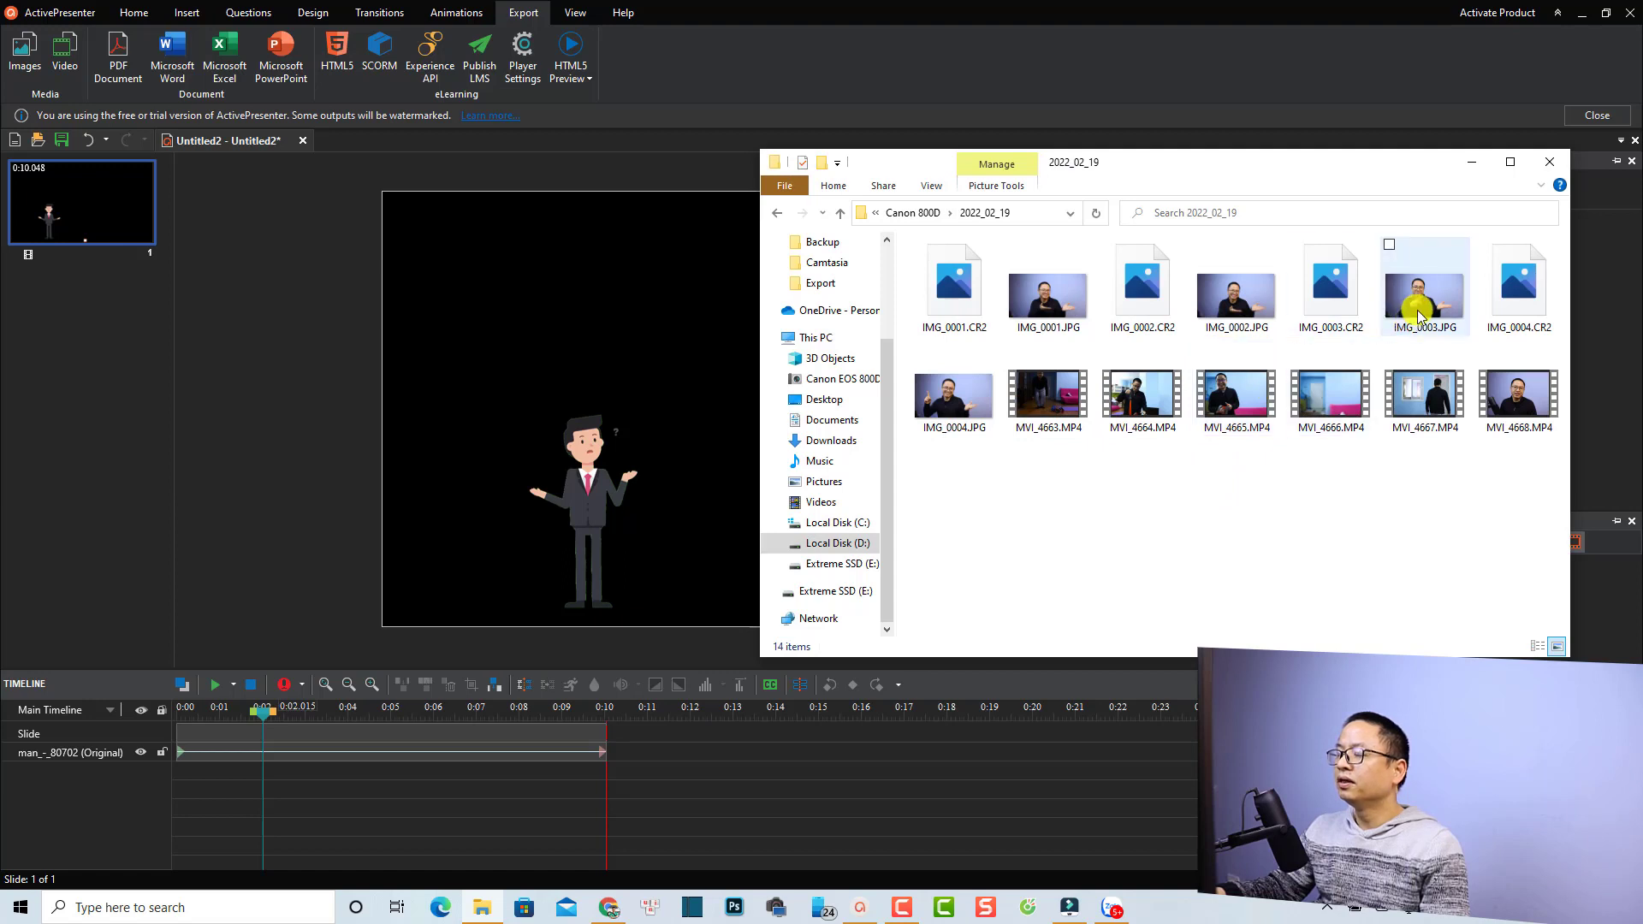
pyautogui.moveTo(1405, 308); pyautogui.dragTo(556, 332)
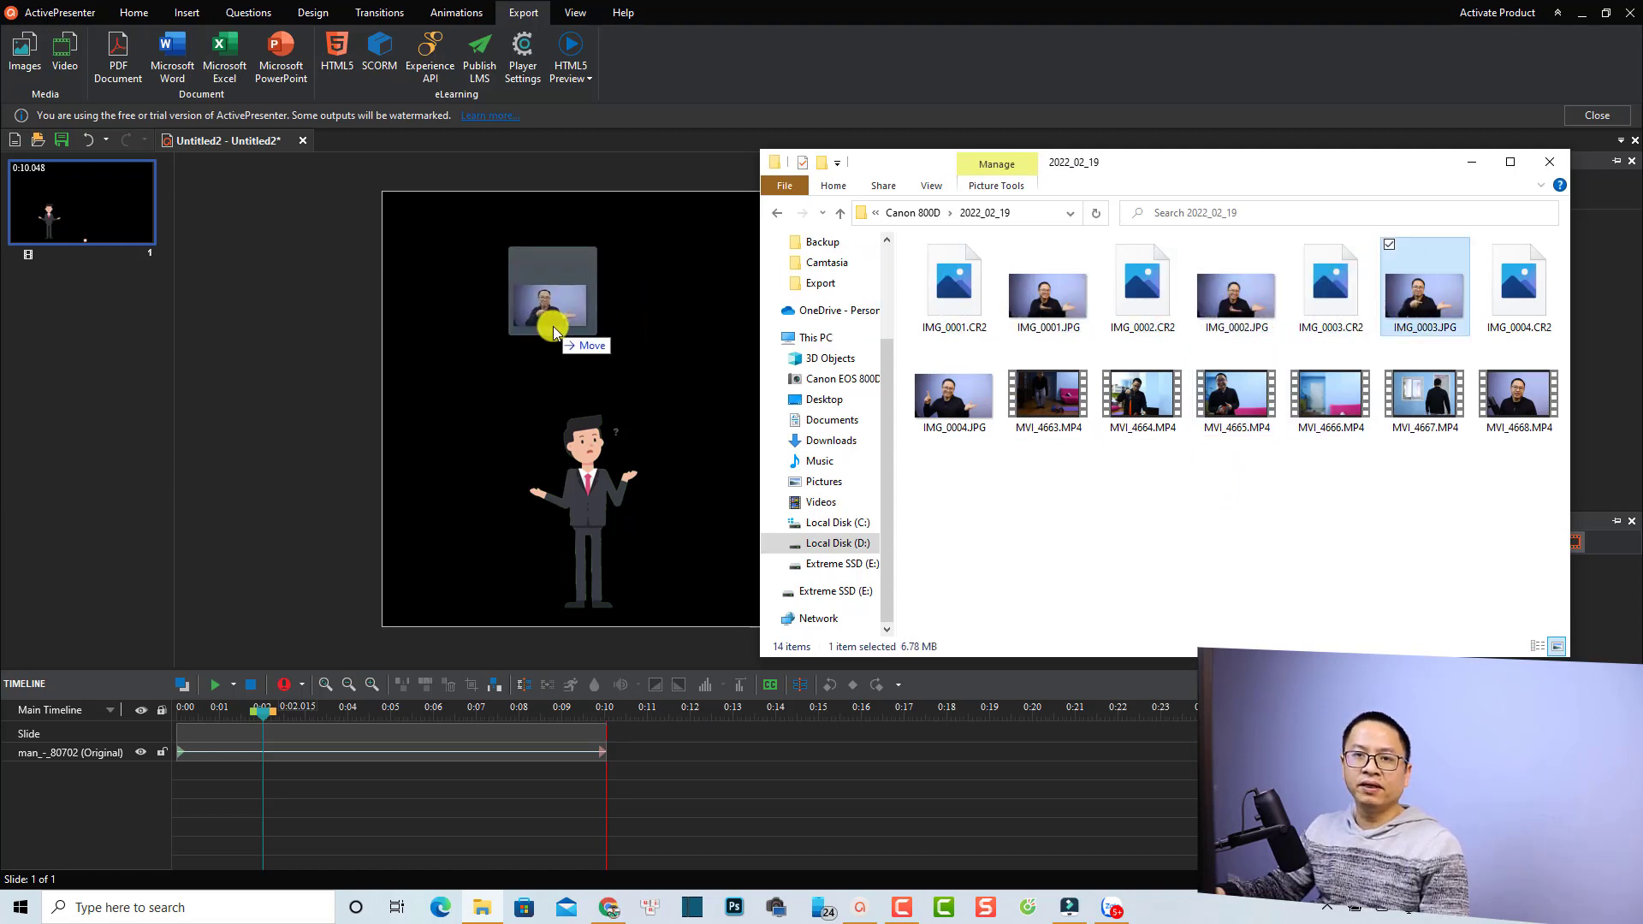
pyautogui.moveTo(555, 331); pyautogui.dragTo(552, 456)
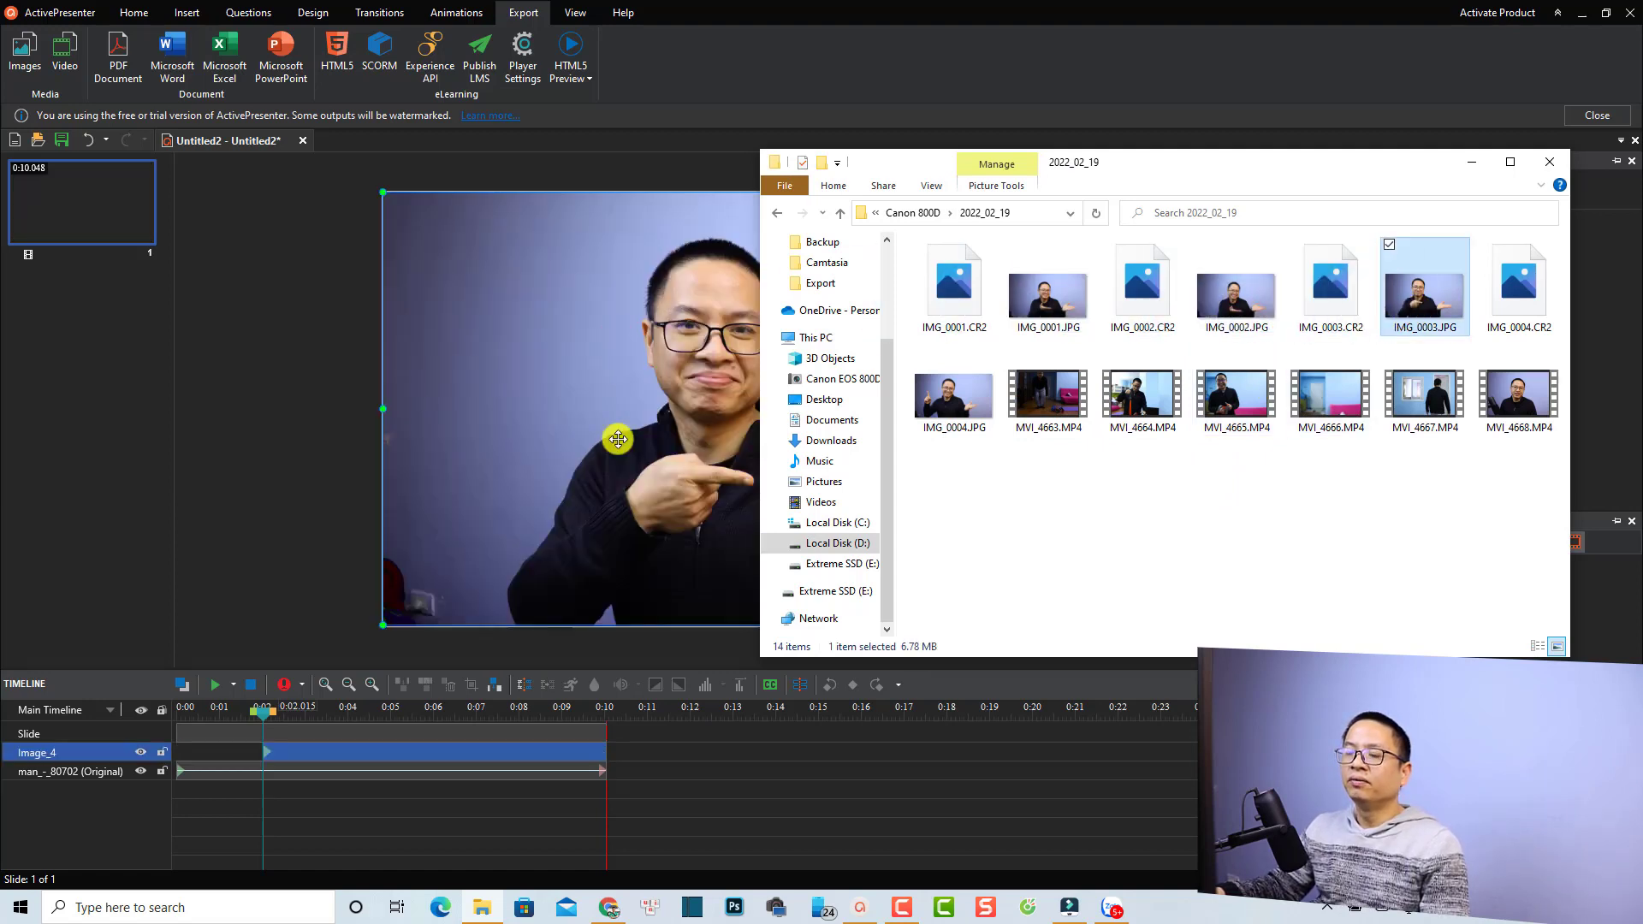
# - Start the photo clip at 0:00 and send it behind the cartoon man
pyautogui.click(1471, 161)
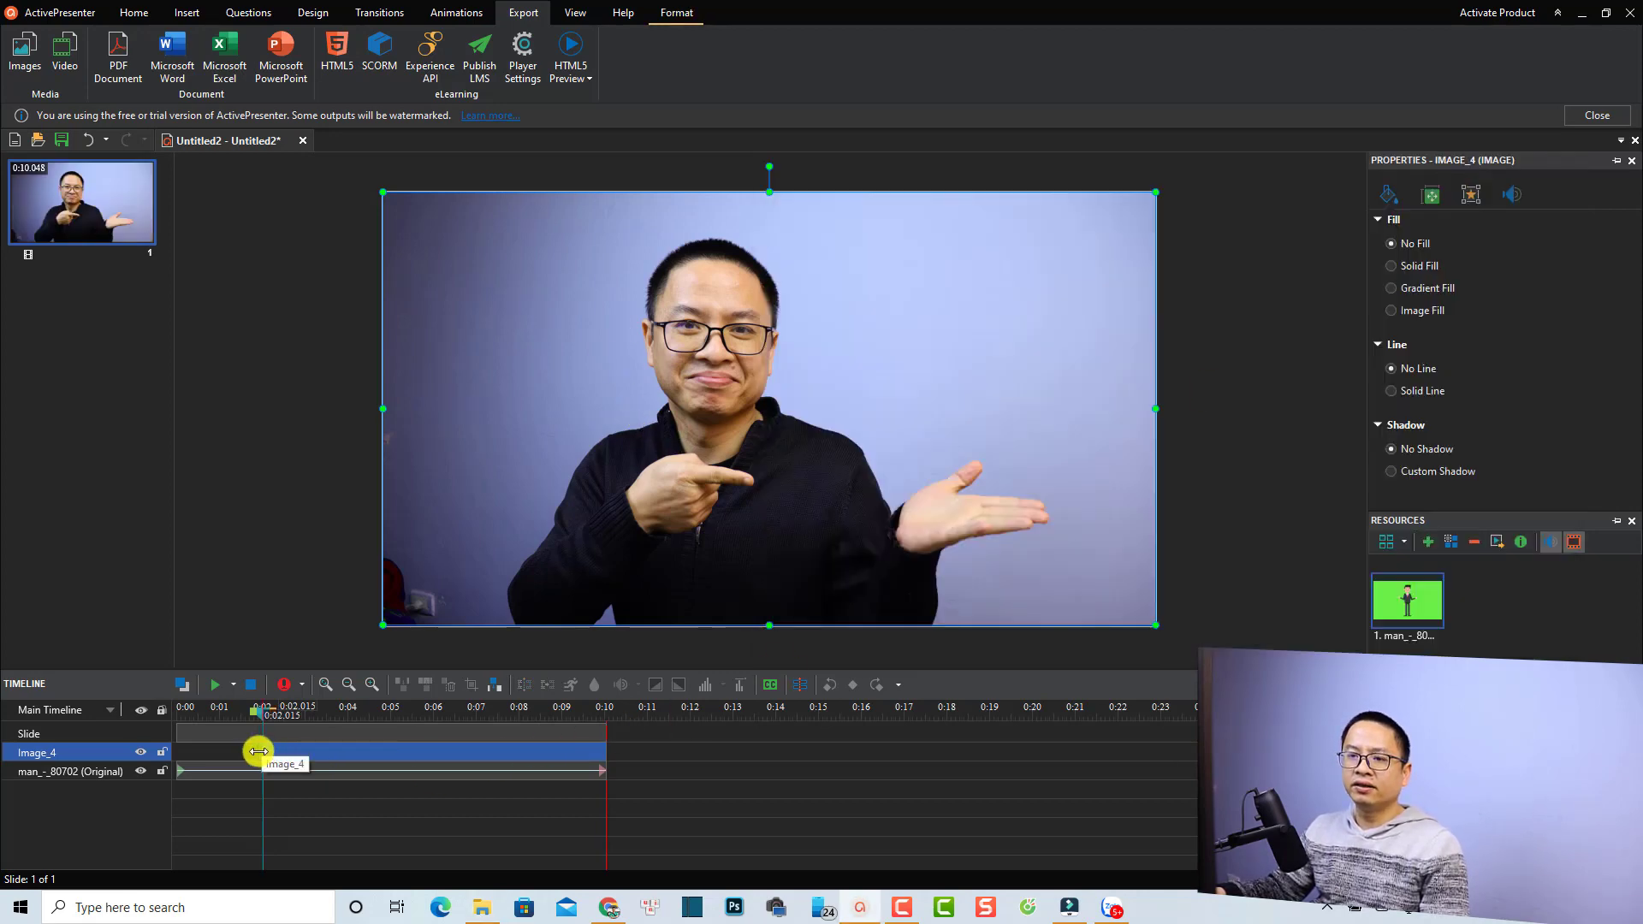
pyautogui.moveTo(262, 752); pyautogui.dragTo(171, 753)
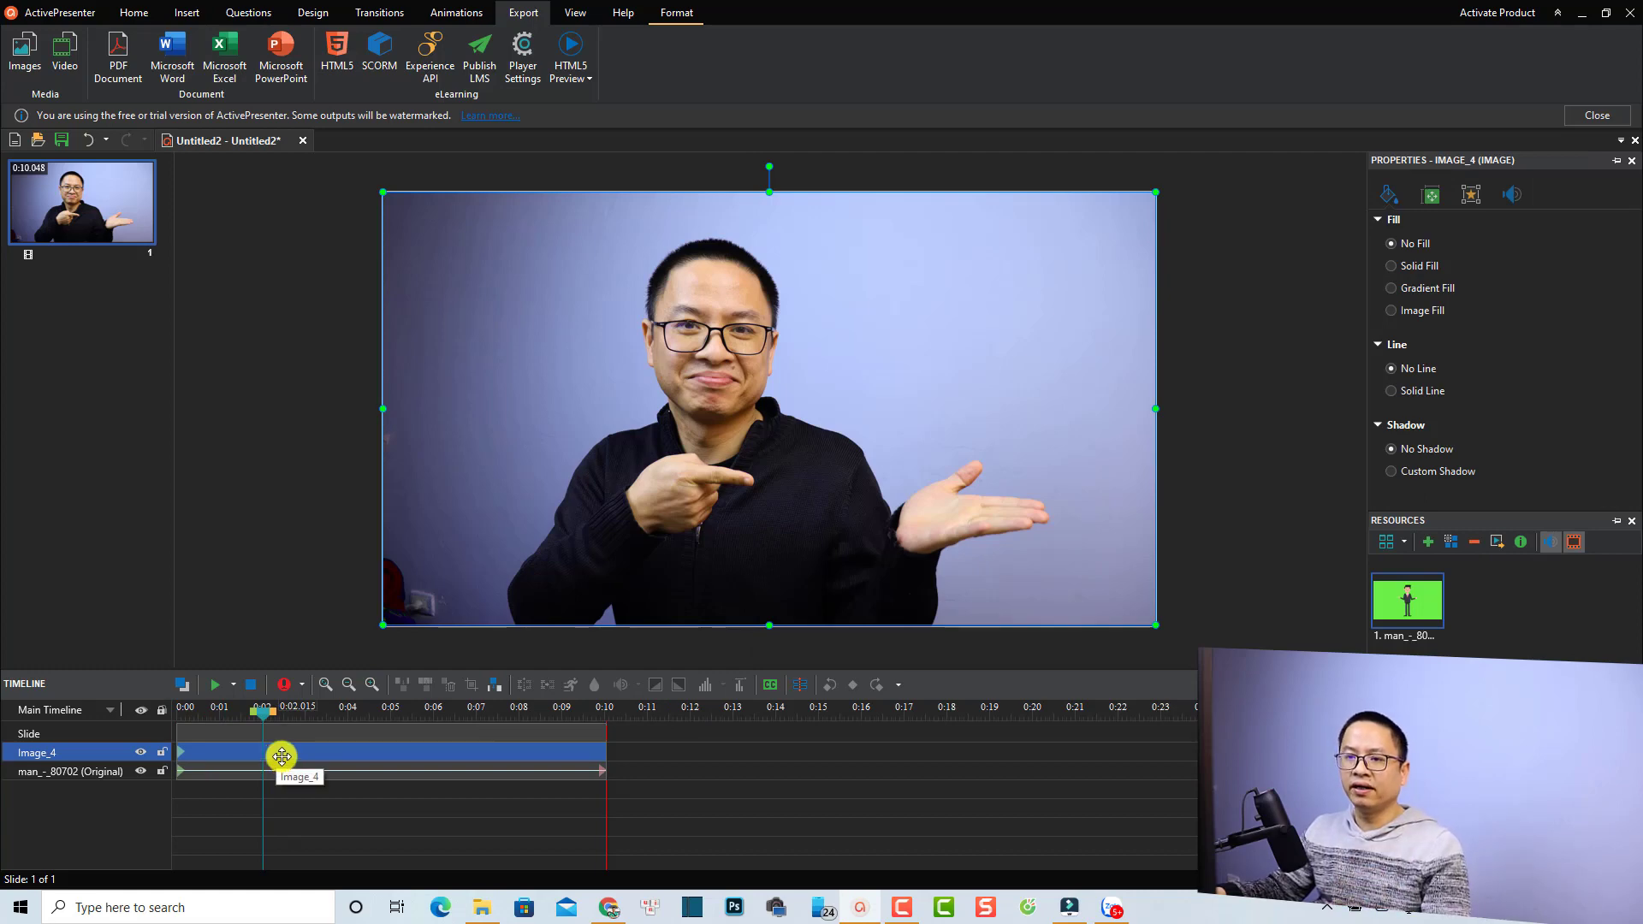
pyautogui.rightClick(283, 751)
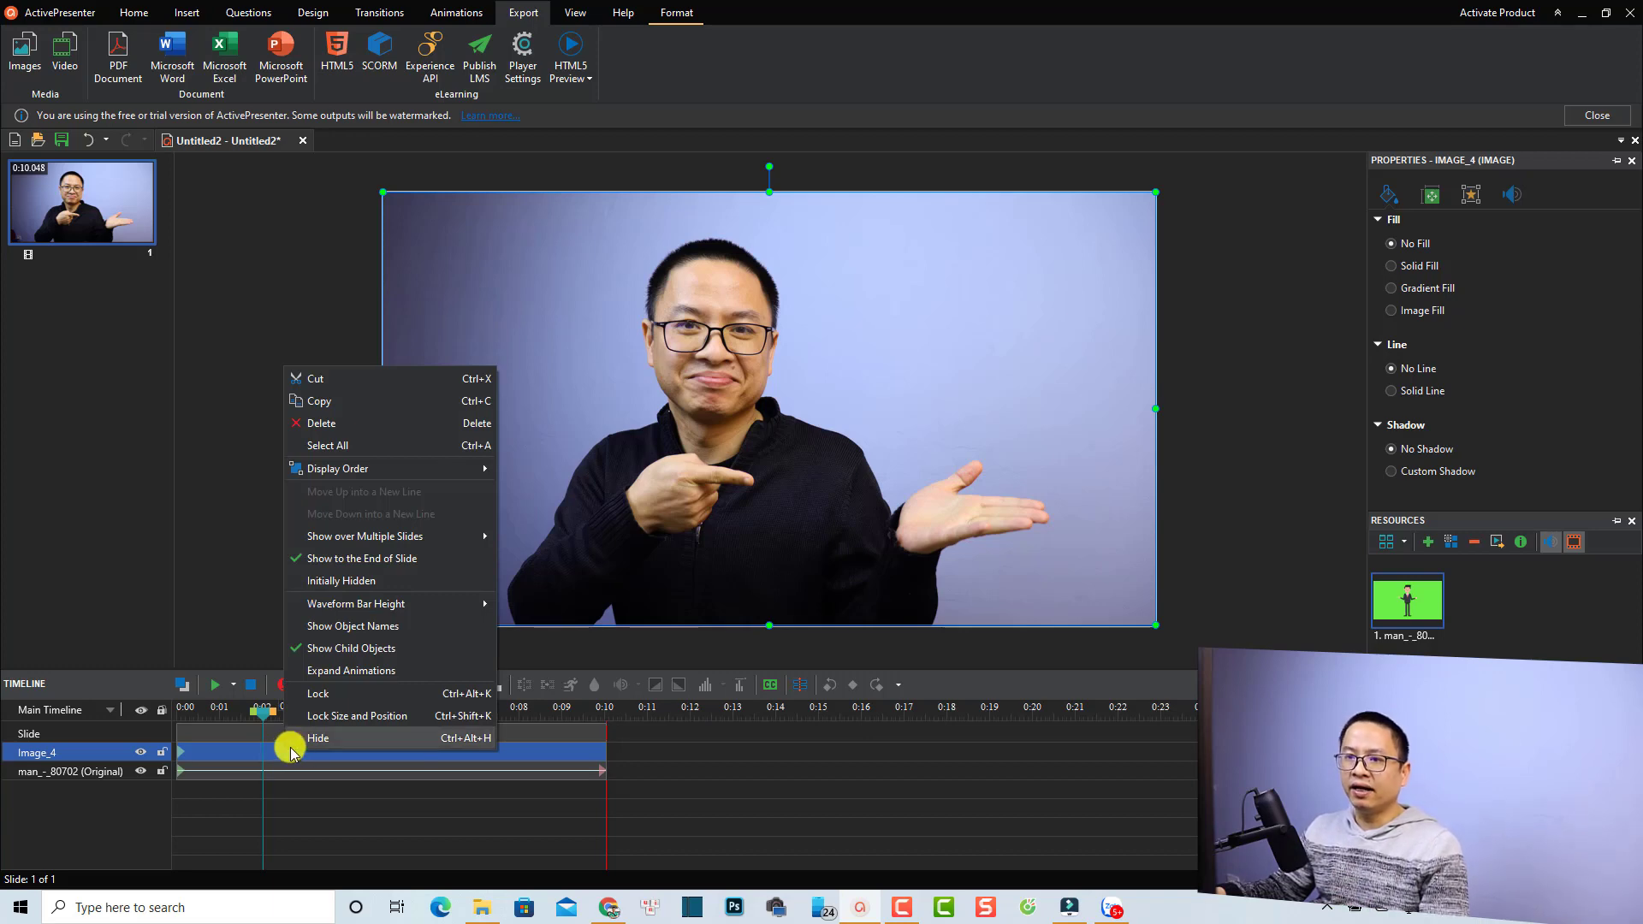
pyautogui.moveTo(338, 469)
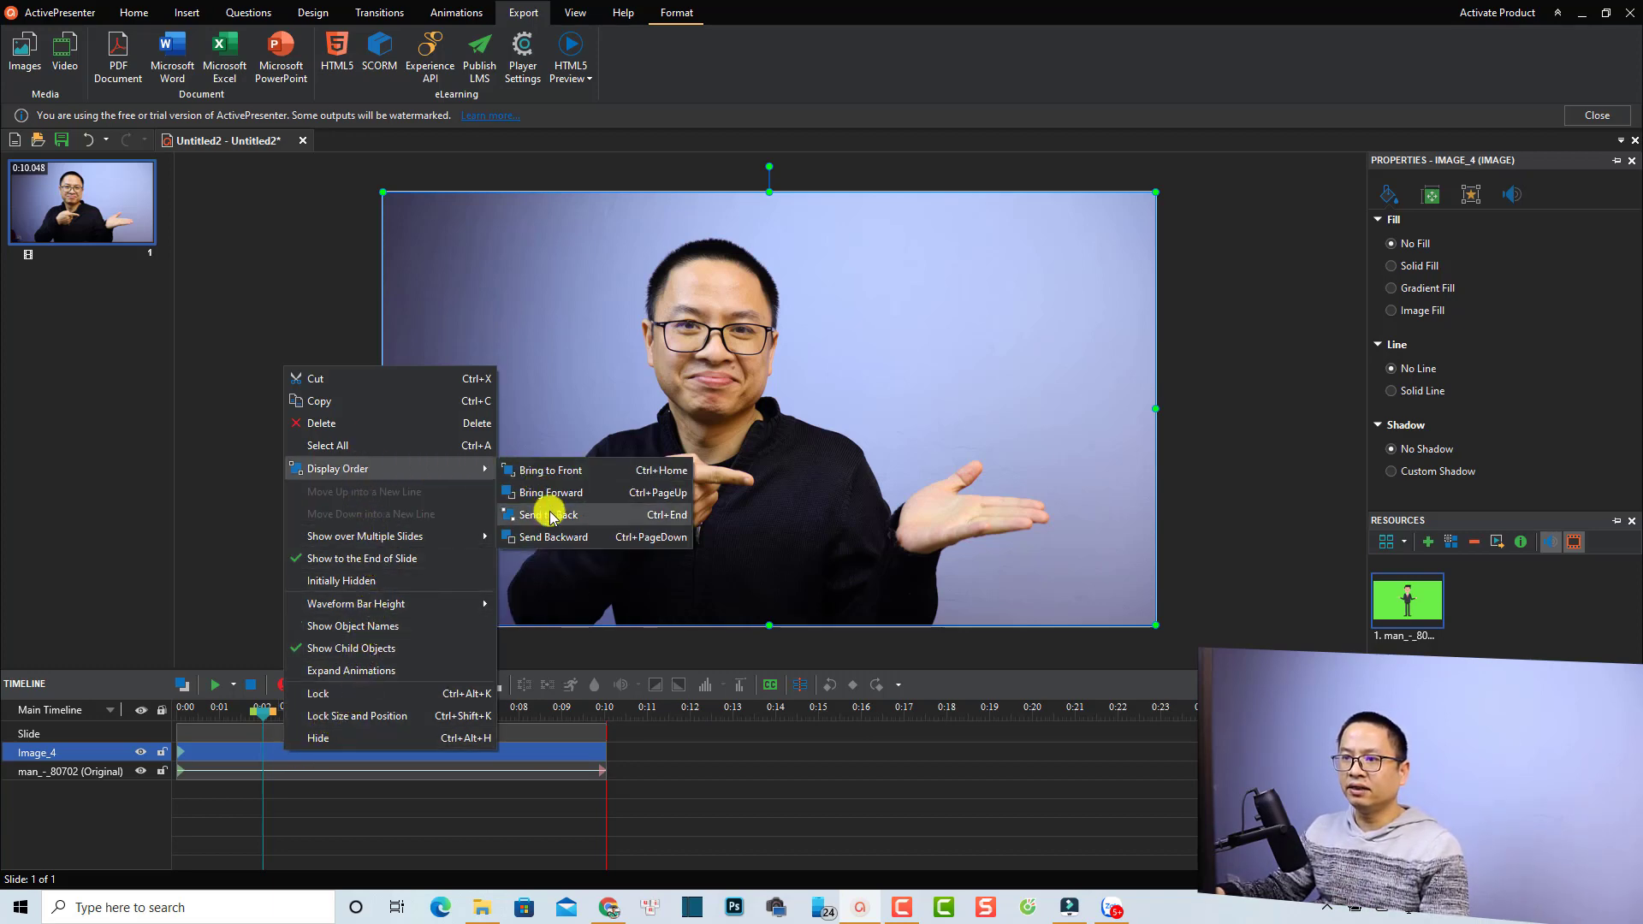
pyautogui.click(550, 518)
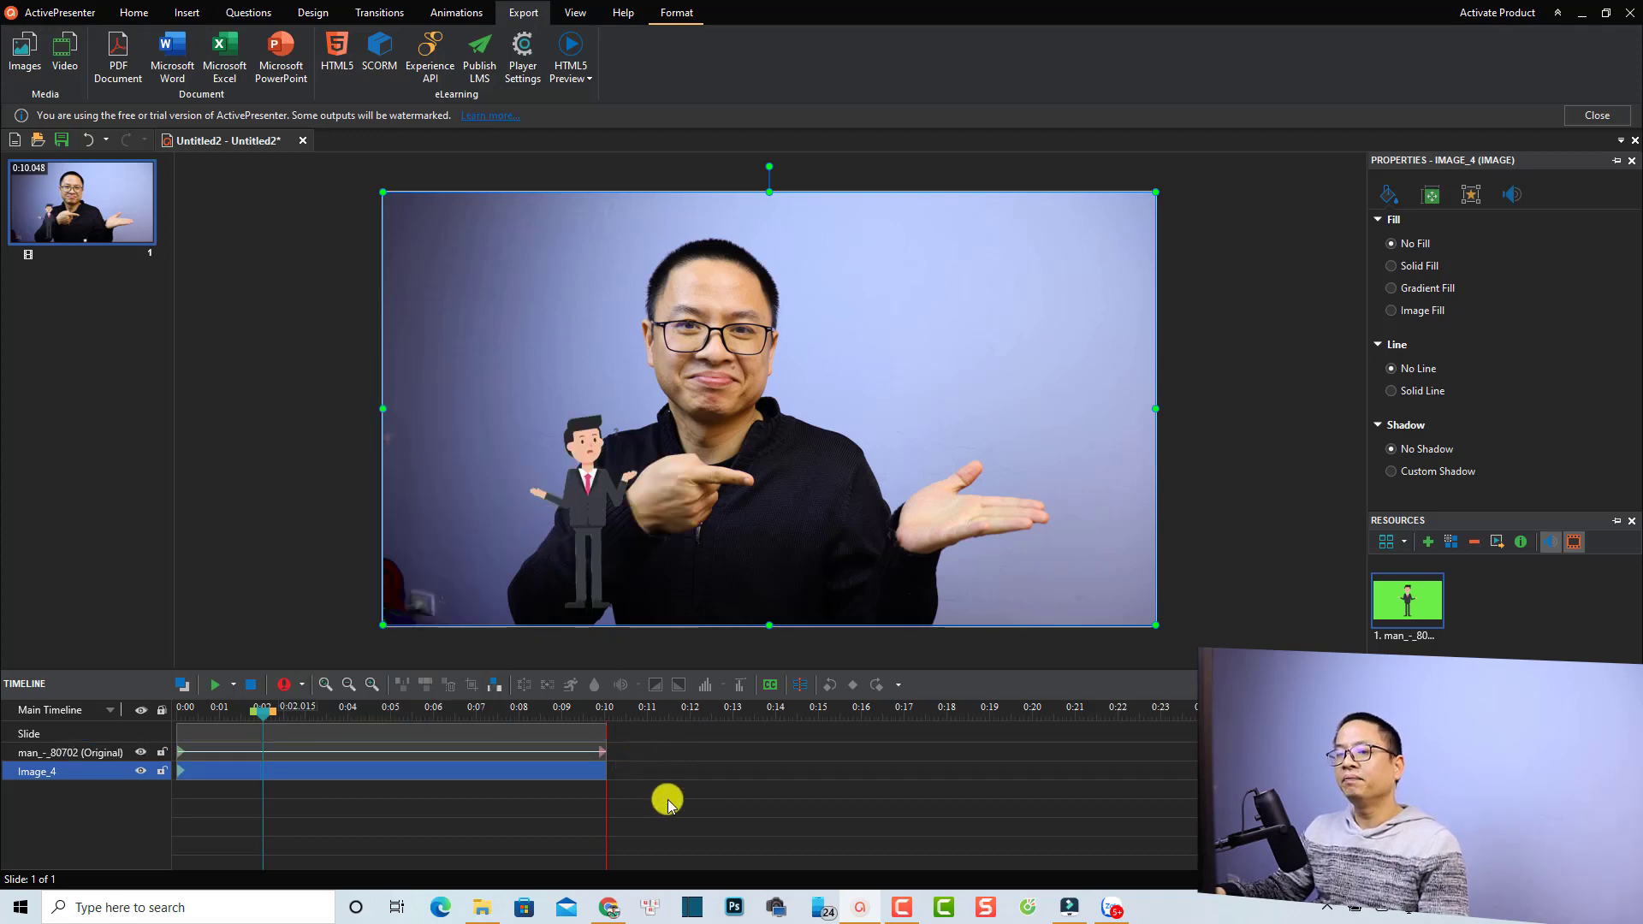
pyautogui.click(610, 731)
# - Enlarge the cartoon man video and position it at the slide's left edge
pyautogui.click(579, 552)
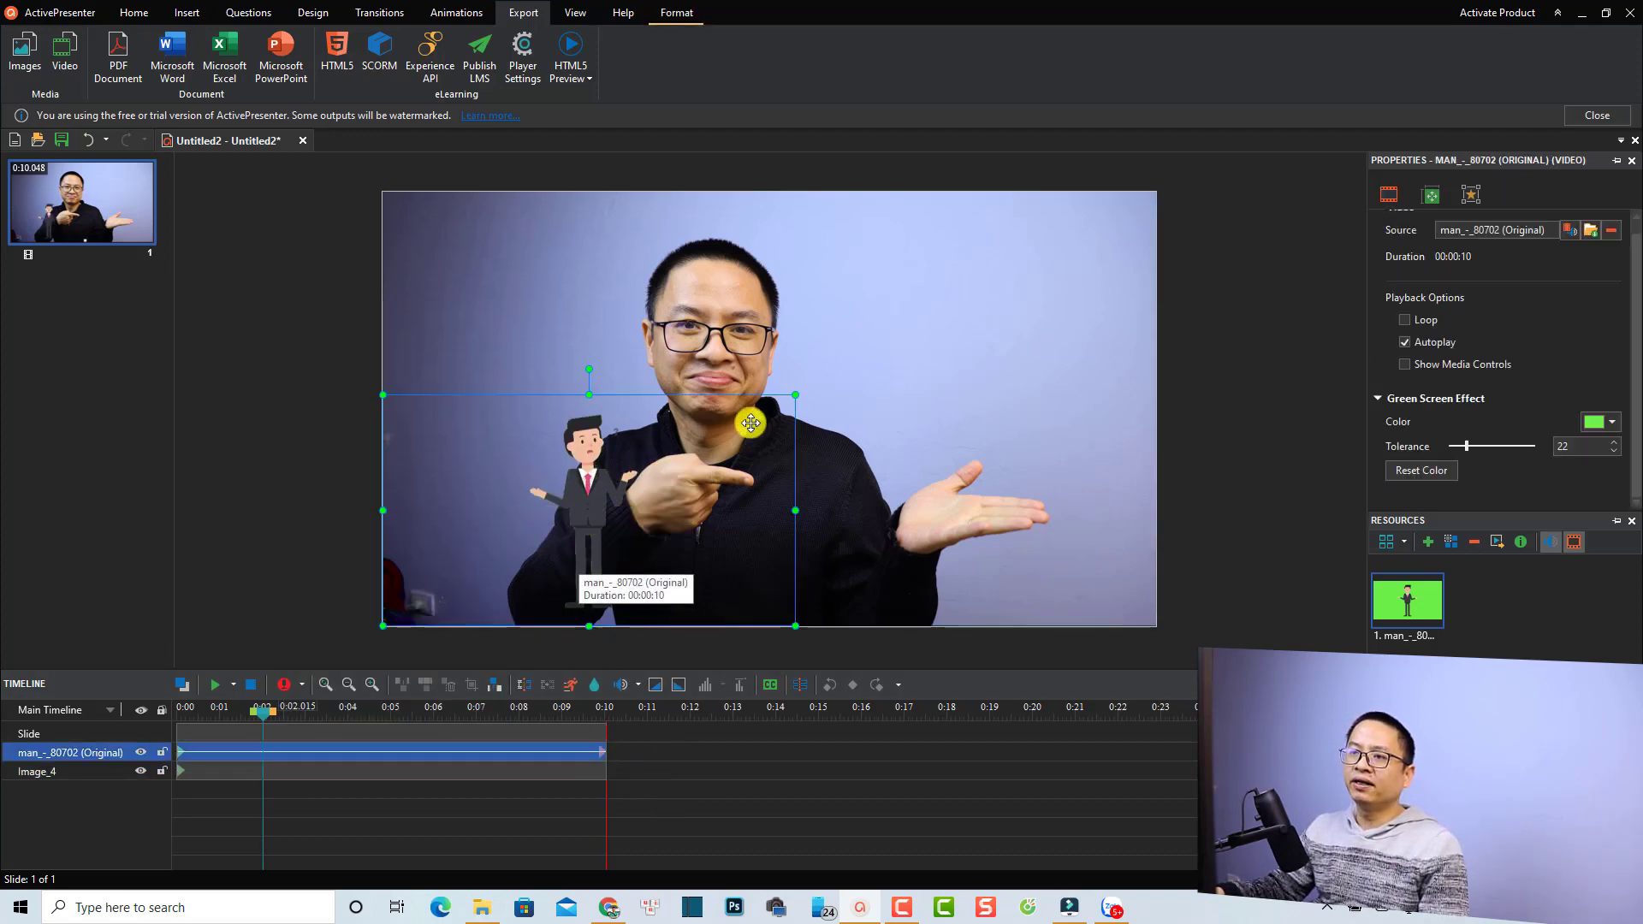
pyautogui.moveTo(795, 398); pyautogui.dragTo(972, 283)
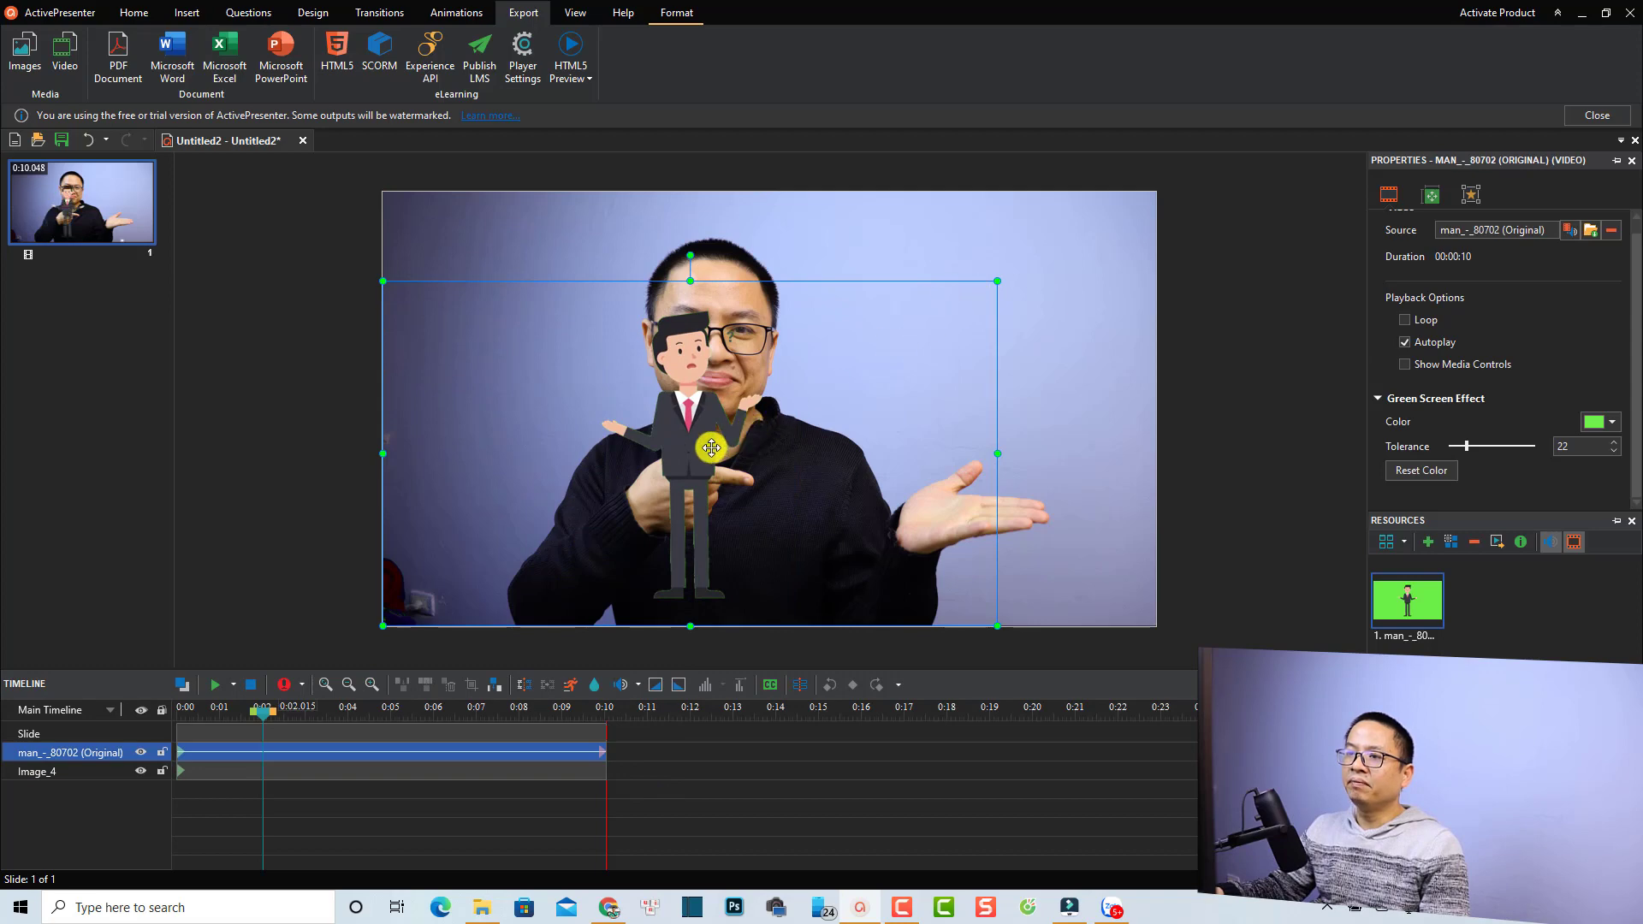
pyautogui.moveTo(704, 449)
pyautogui.mouseDown()
pyautogui.moveTo(635, 491)
pyautogui.moveTo(483, 480)
pyautogui.mouseUp()
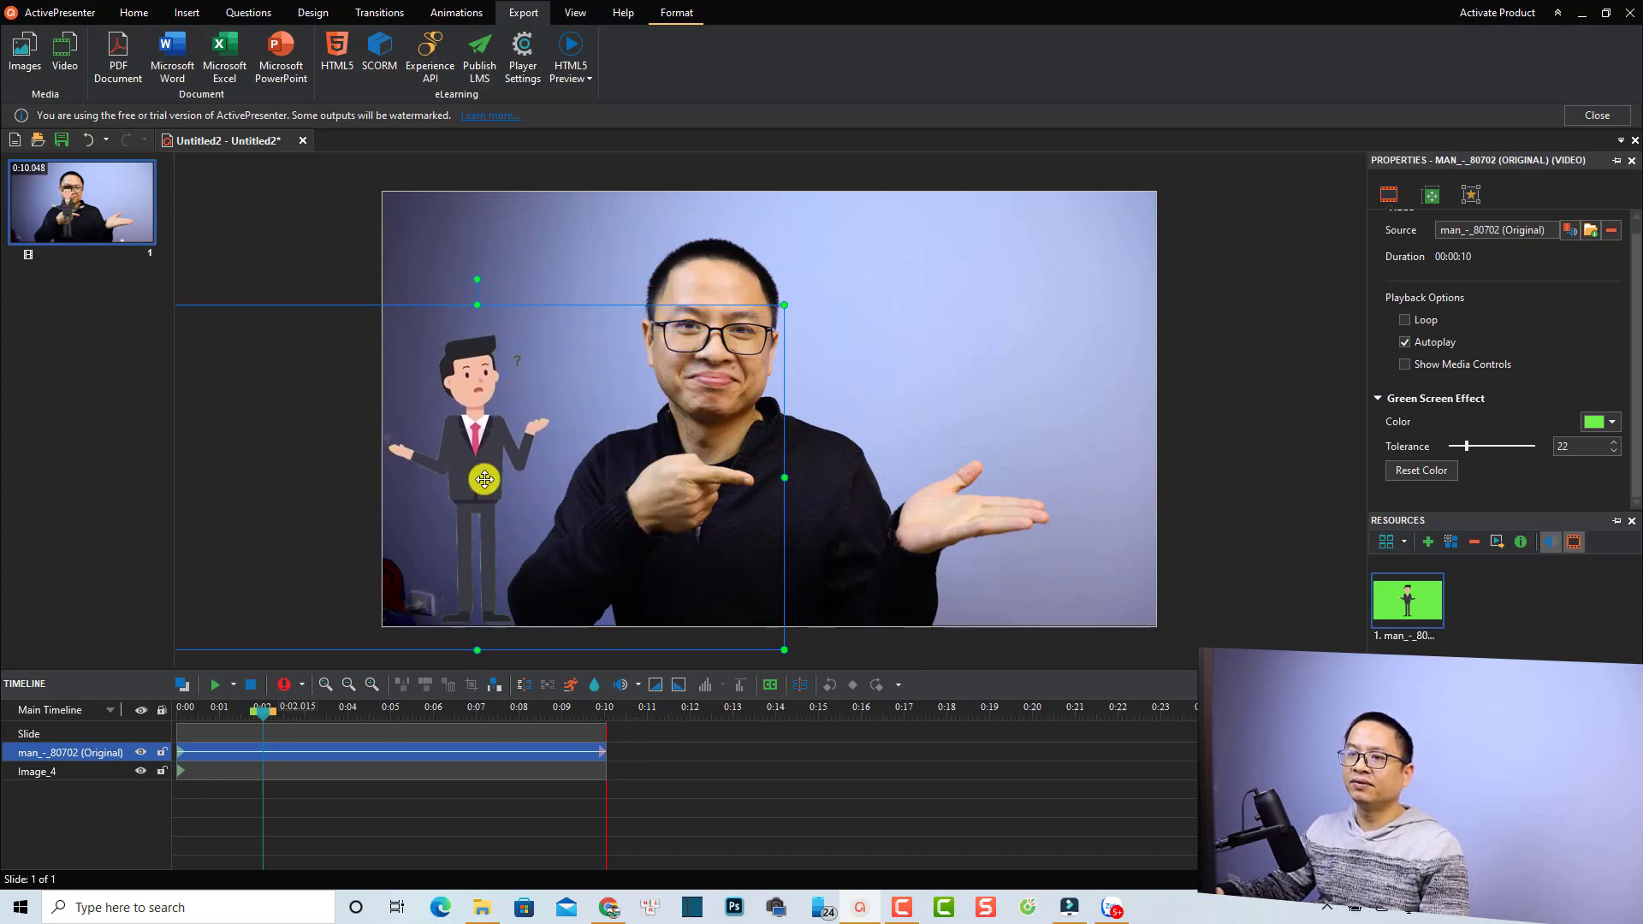
pyautogui.moveTo(482, 481); pyautogui.dragTo(476, 470)
pyautogui.click(709, 759)
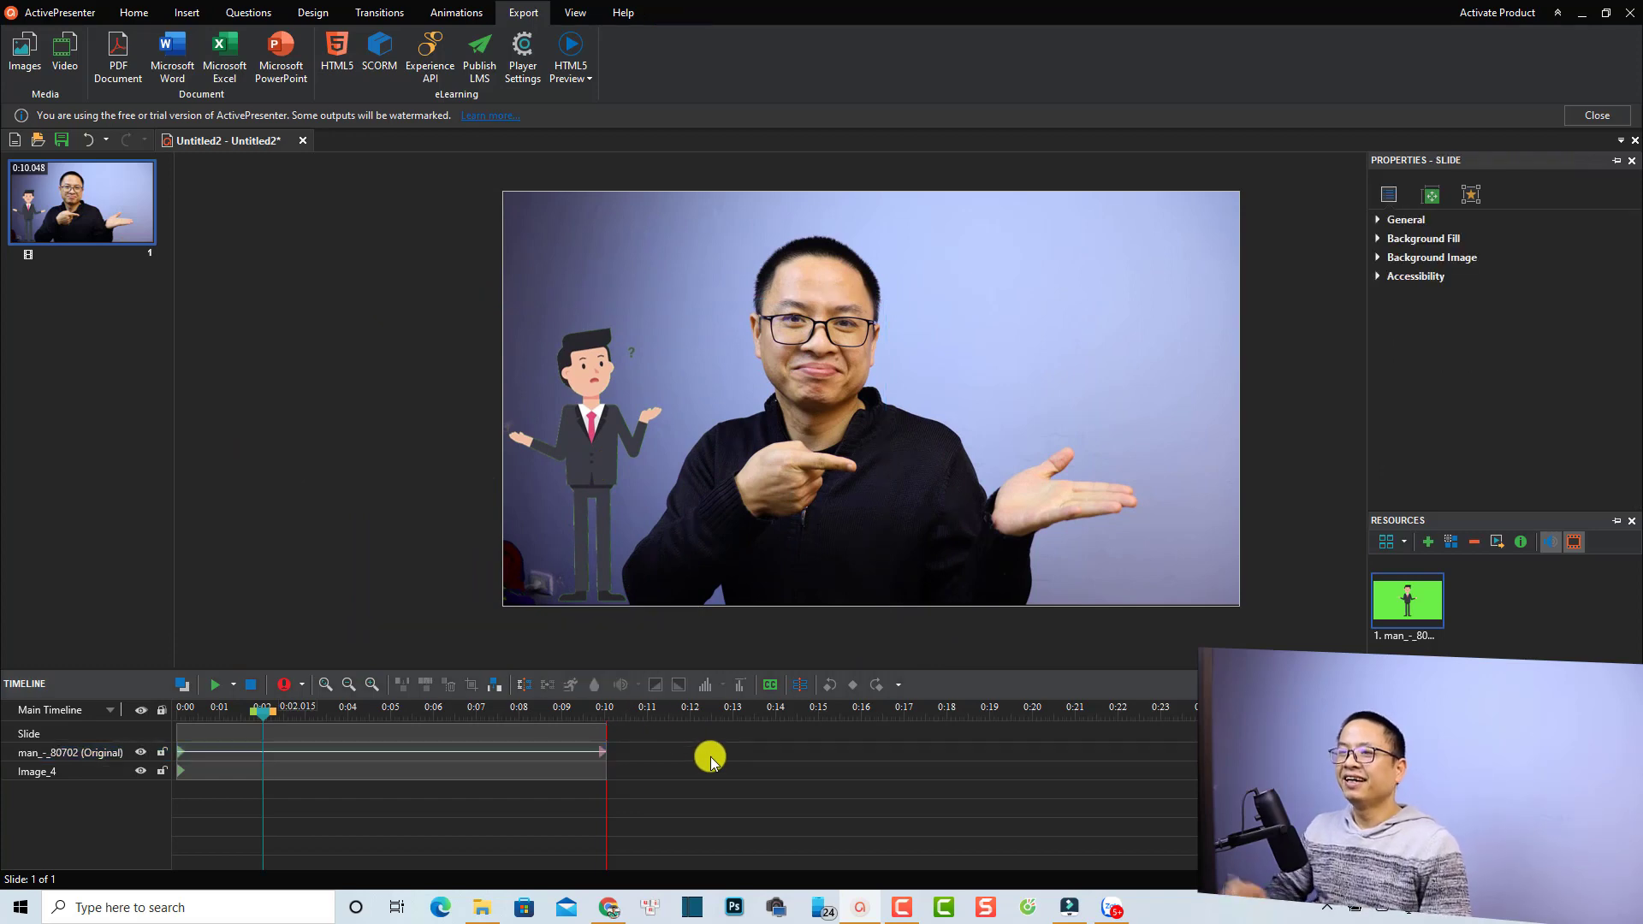